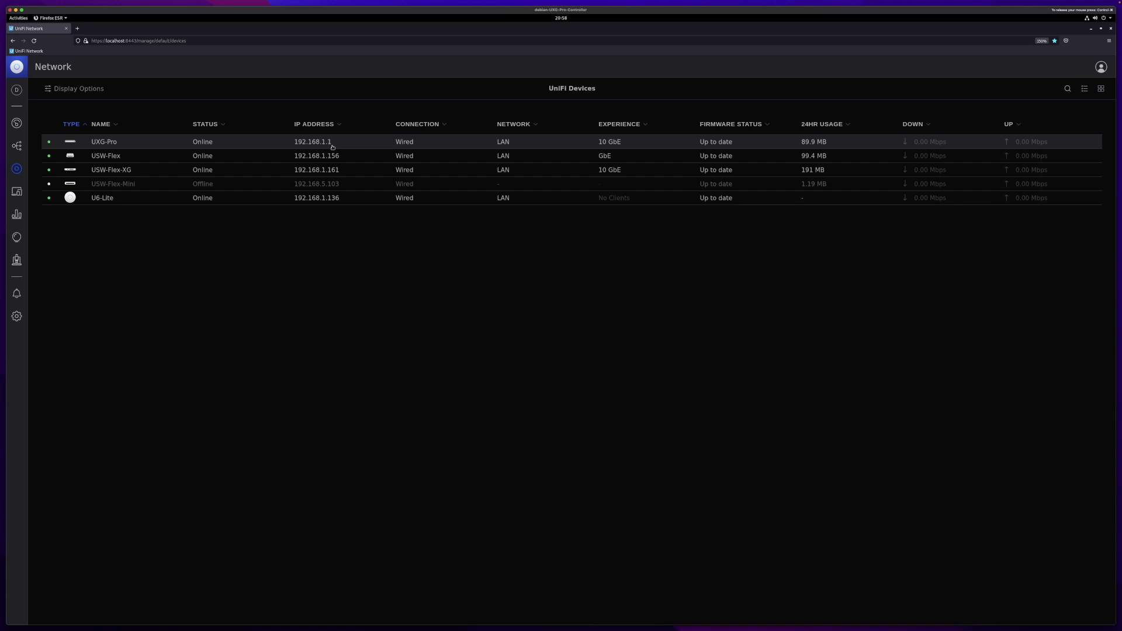
# Open the UXG-Pro's settings, showing Ports 1–2 disabled and SFP+ Ports 3–4 on Auto Negotiation
pyautogui.click(245, 147)
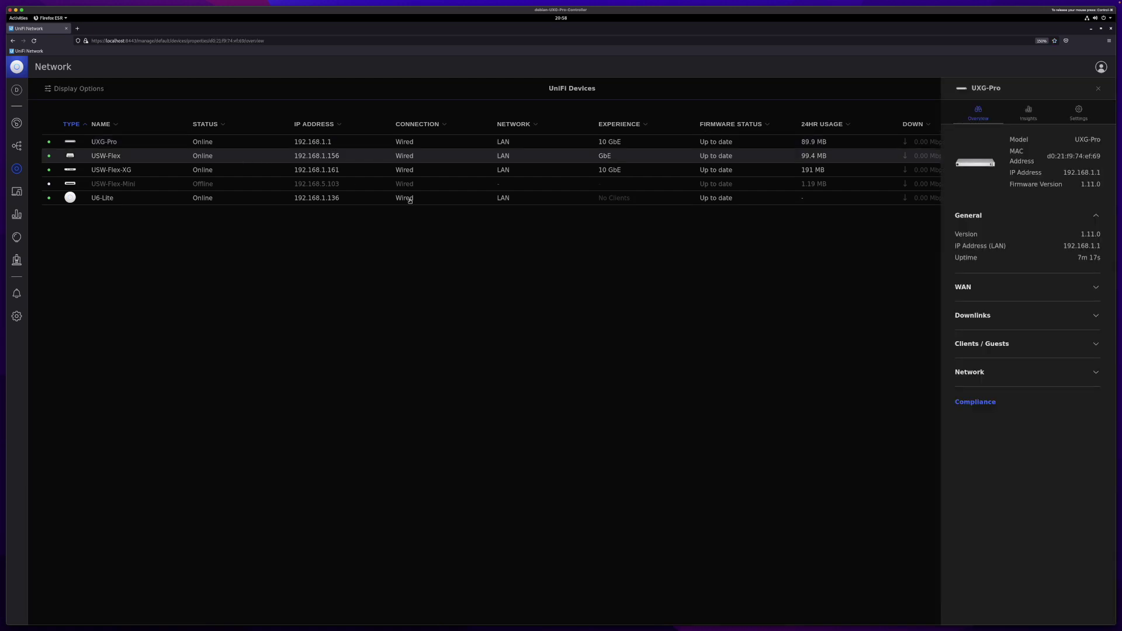
pyautogui.click(1078, 115)
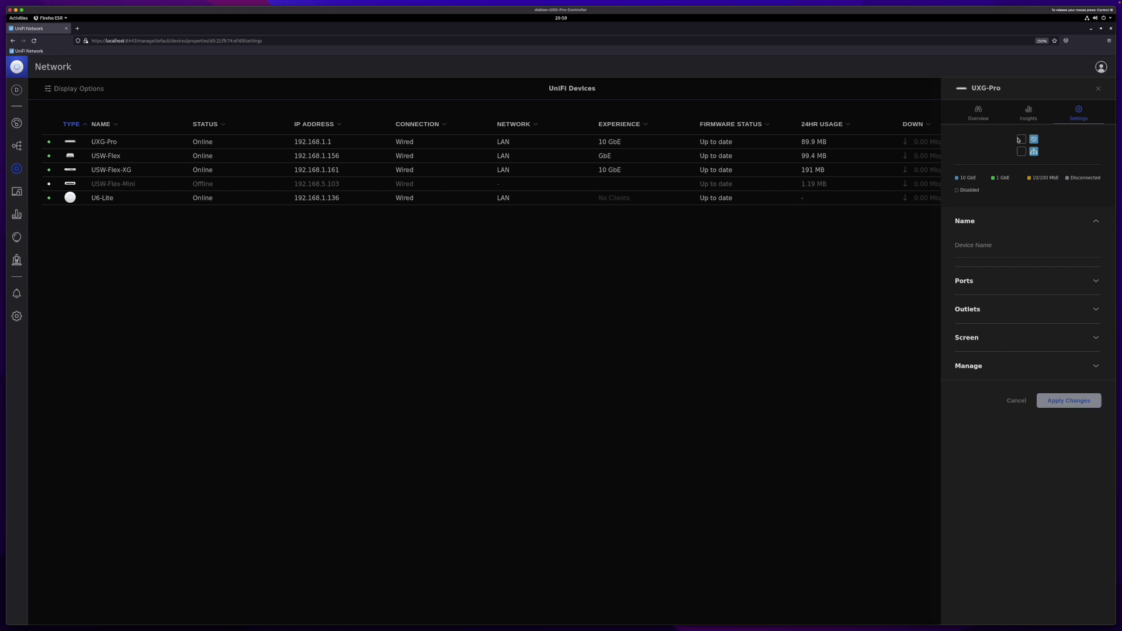
pyautogui.moveTo(1019, 143)
# Check Port 1's network choices in the UXG-Pro's interface configuration, leaving it Disabled
pyautogui.click(1085, 284)
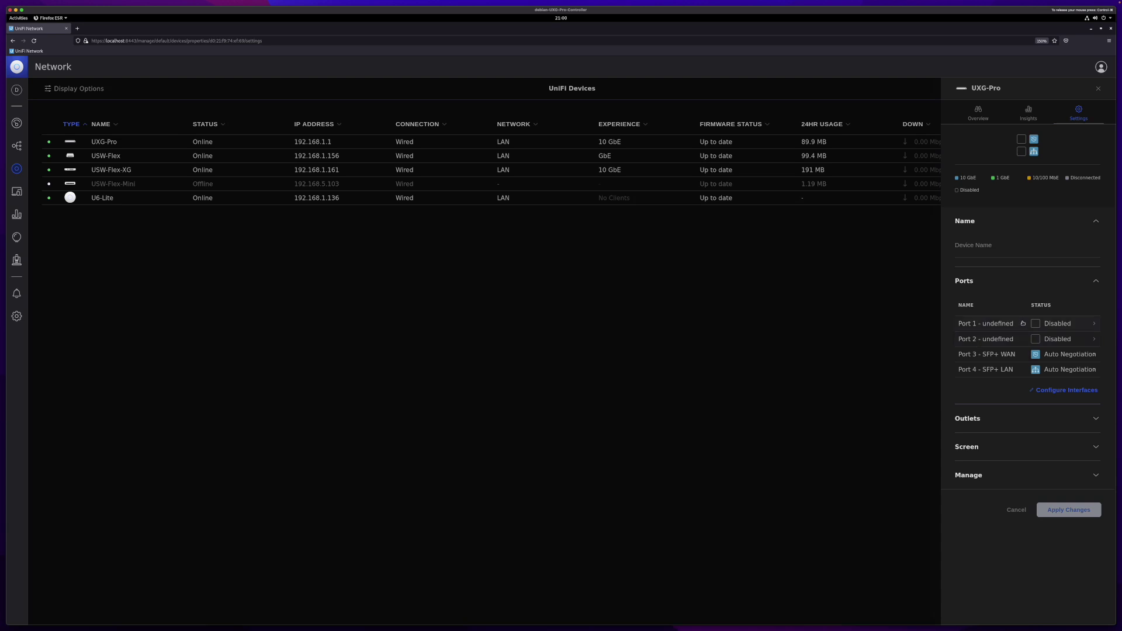
pyautogui.click(1072, 392)
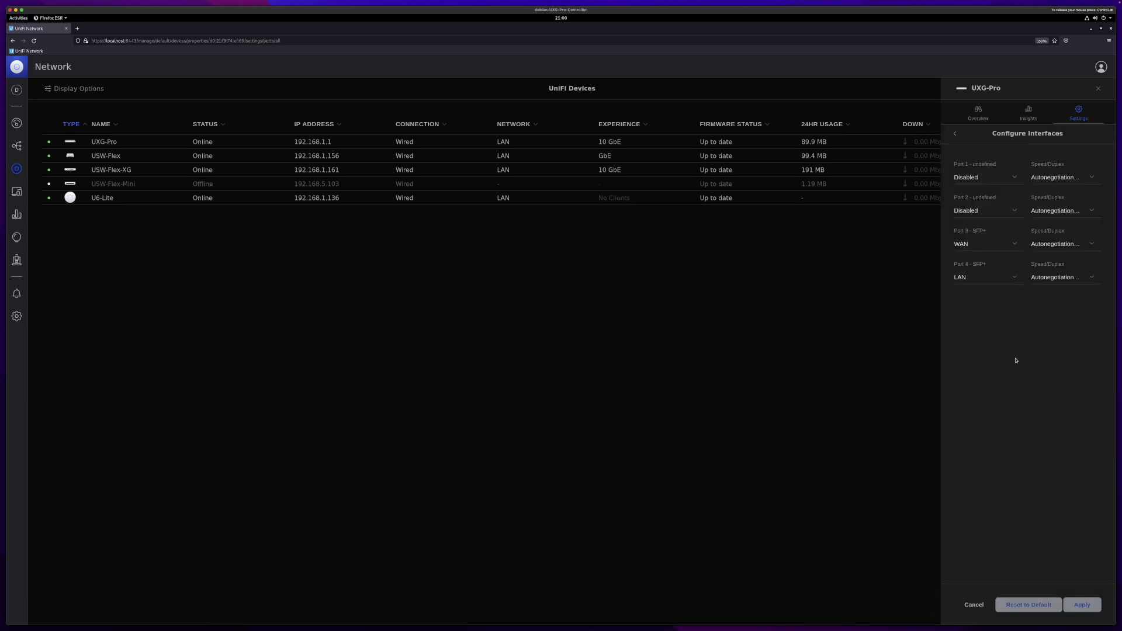
pyautogui.click(995, 177)
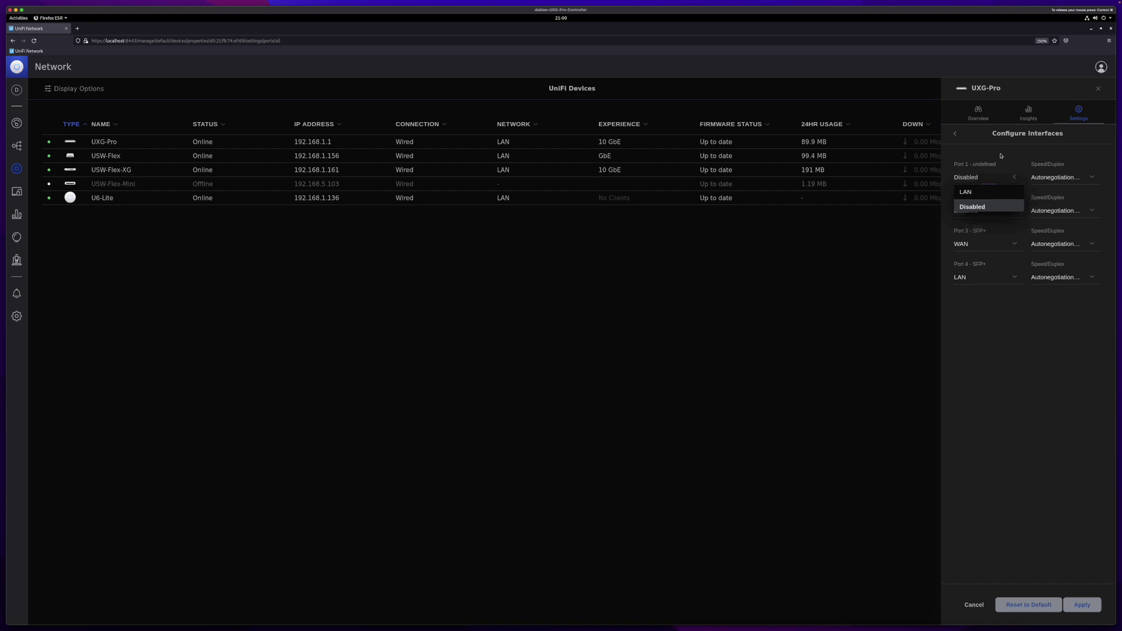
pyautogui.click(968, 207)
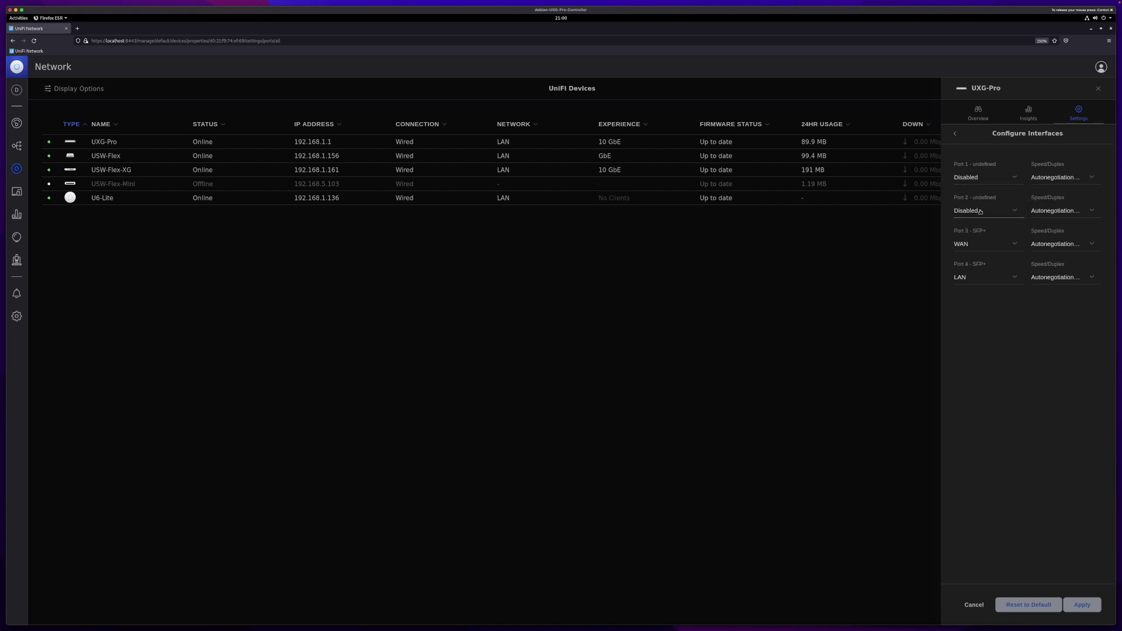
pyautogui.click(980, 178)
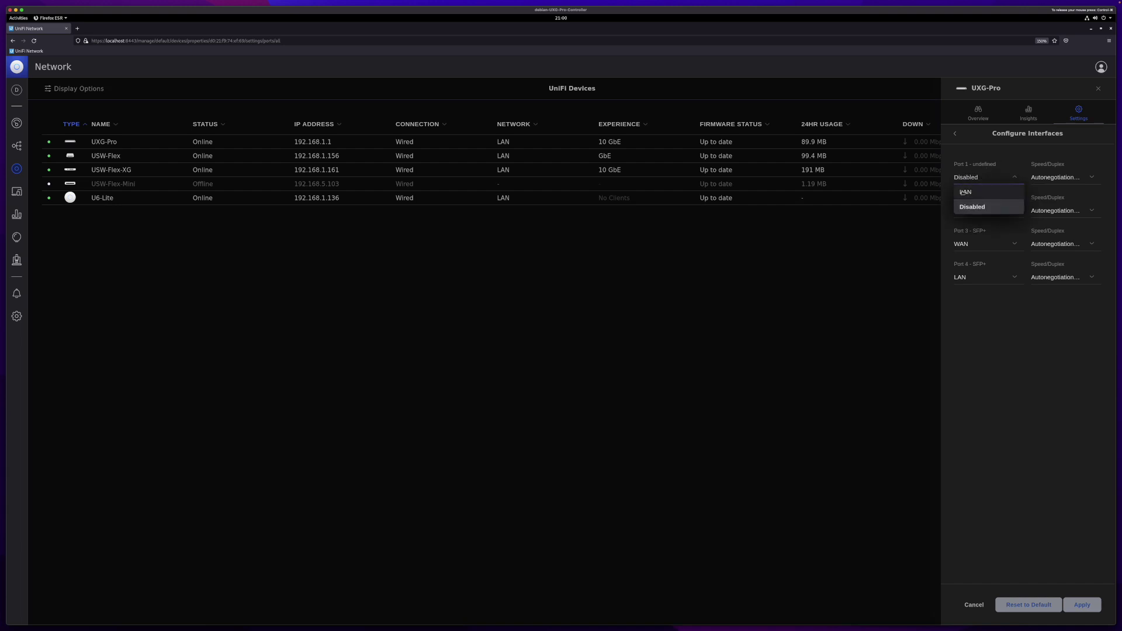
pyautogui.click(1004, 313)
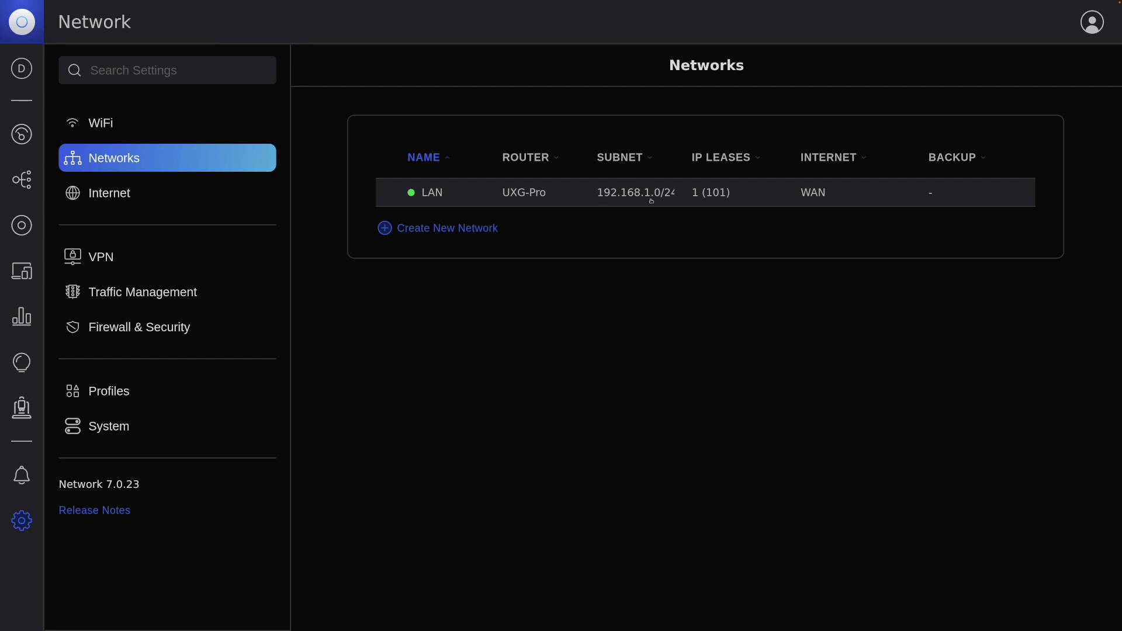
# Look at the Internet page, then show the Networks list with LAN on LAN2 and WAN on WAN2
pyautogui.click(173, 193)
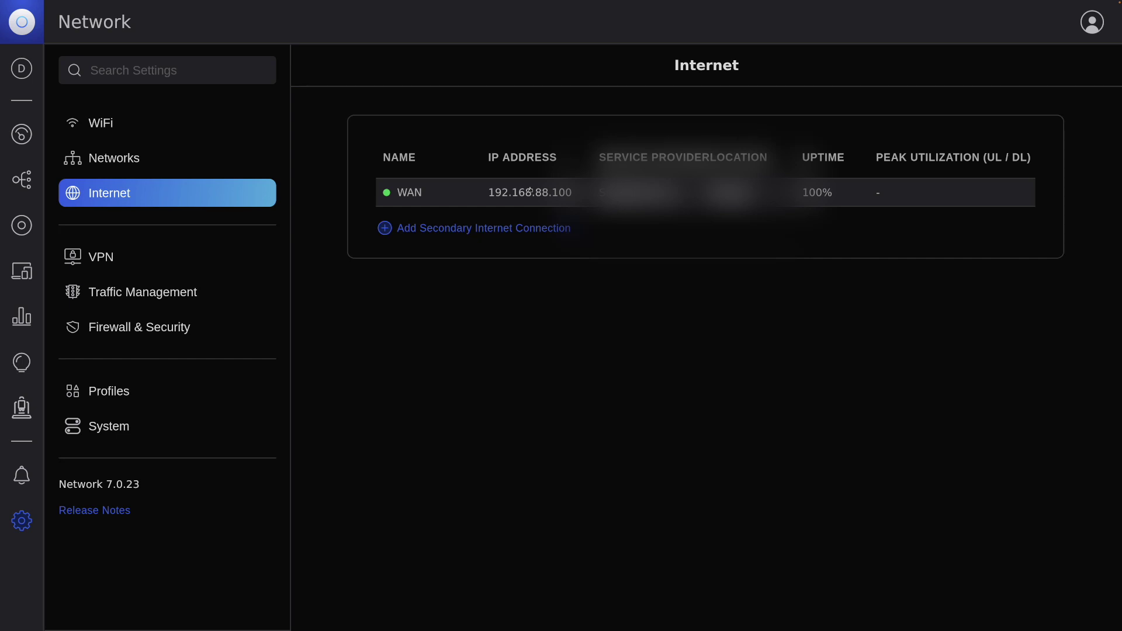
pyautogui.click(158, 165)
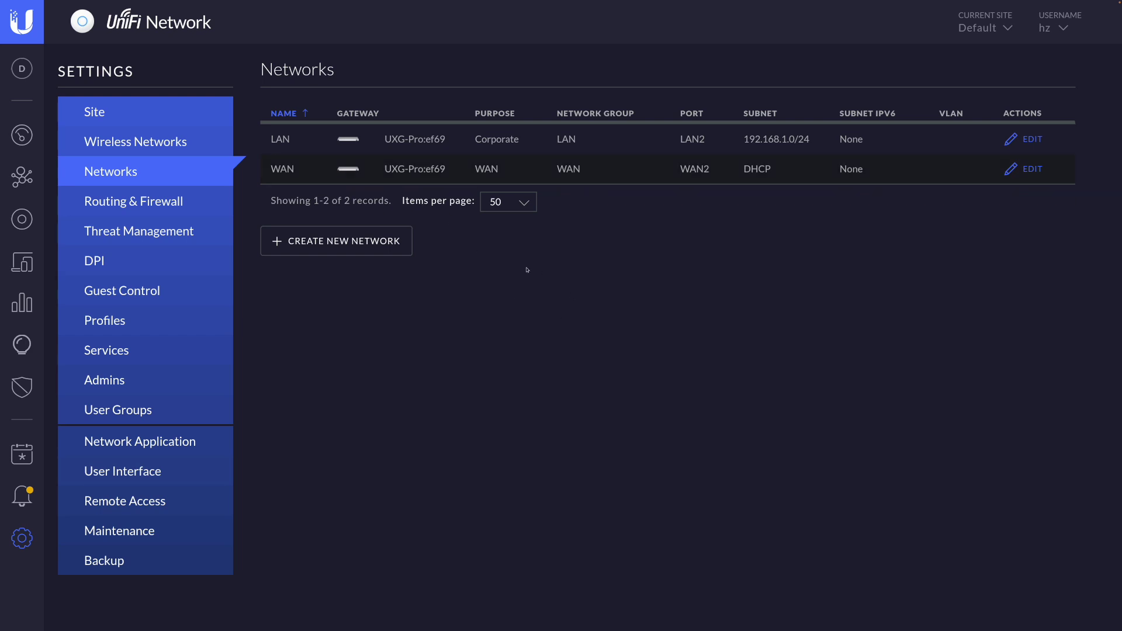
# Create network LAN2 in group LAN2 with gateway 192.168.2.1/24 and DHCP range 192.168.2.6–192.168.2.254
pyautogui.click(339, 240)
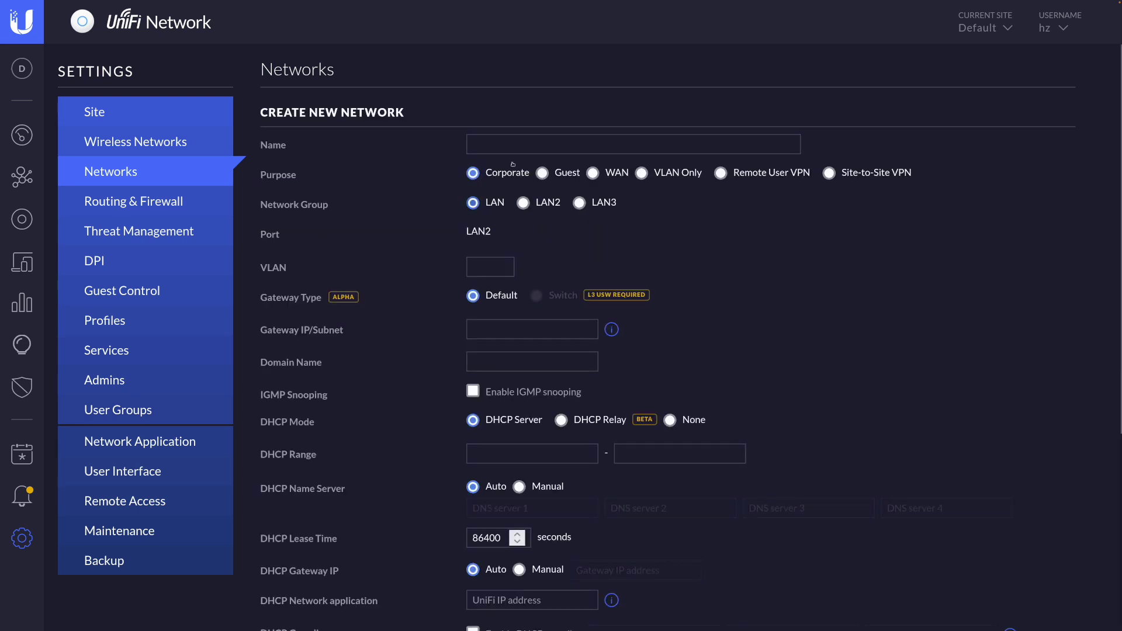
pyautogui.click(511, 140)
pyautogui.write('LAN2')
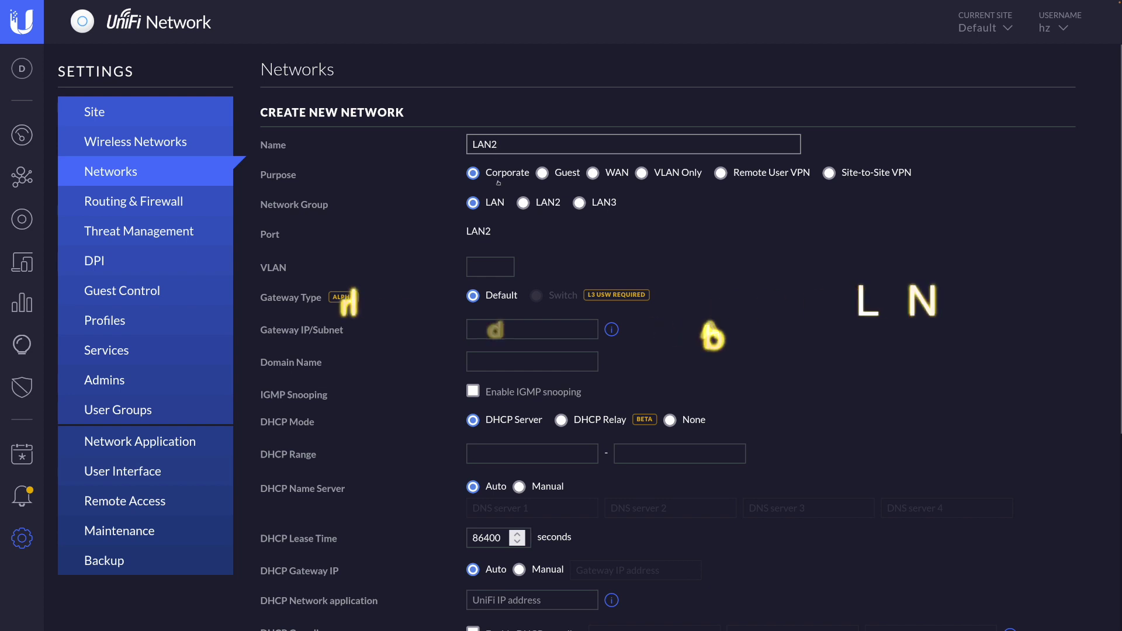
pyautogui.click(523, 203)
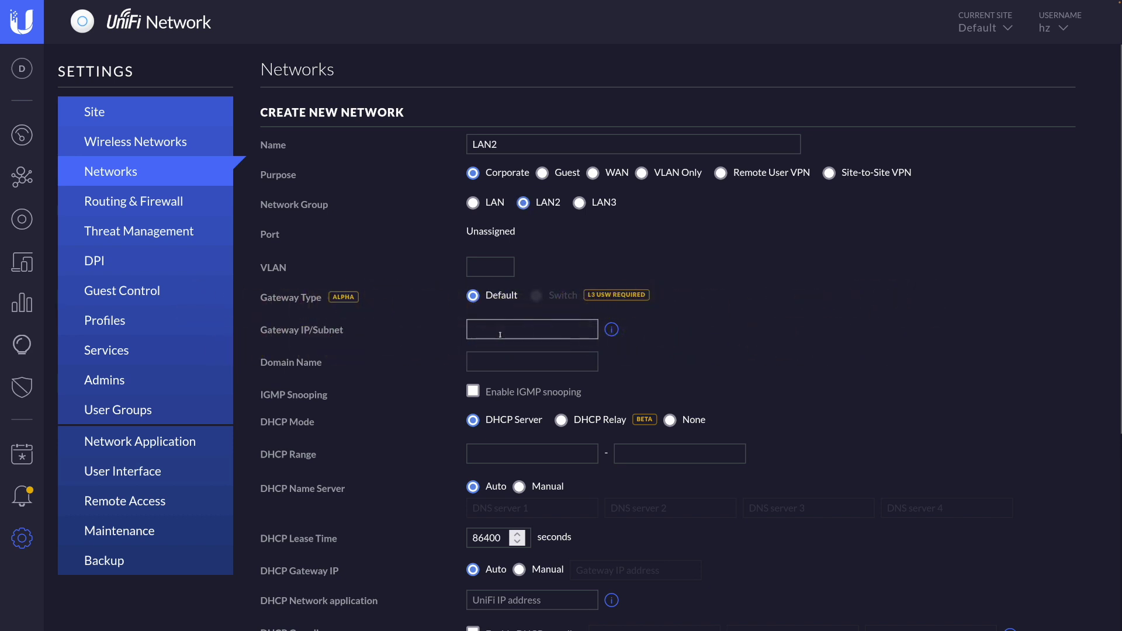
pyautogui.write('192.168.2.1/24')
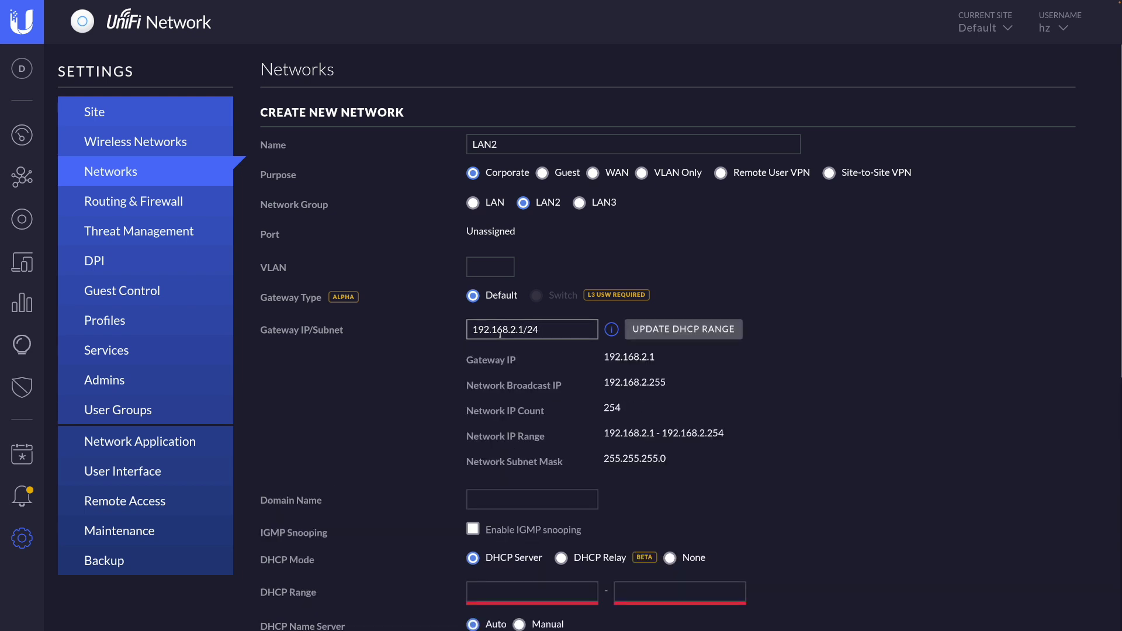
pyautogui.click(686, 329)
pyautogui.scroll(-5, 671, 415)
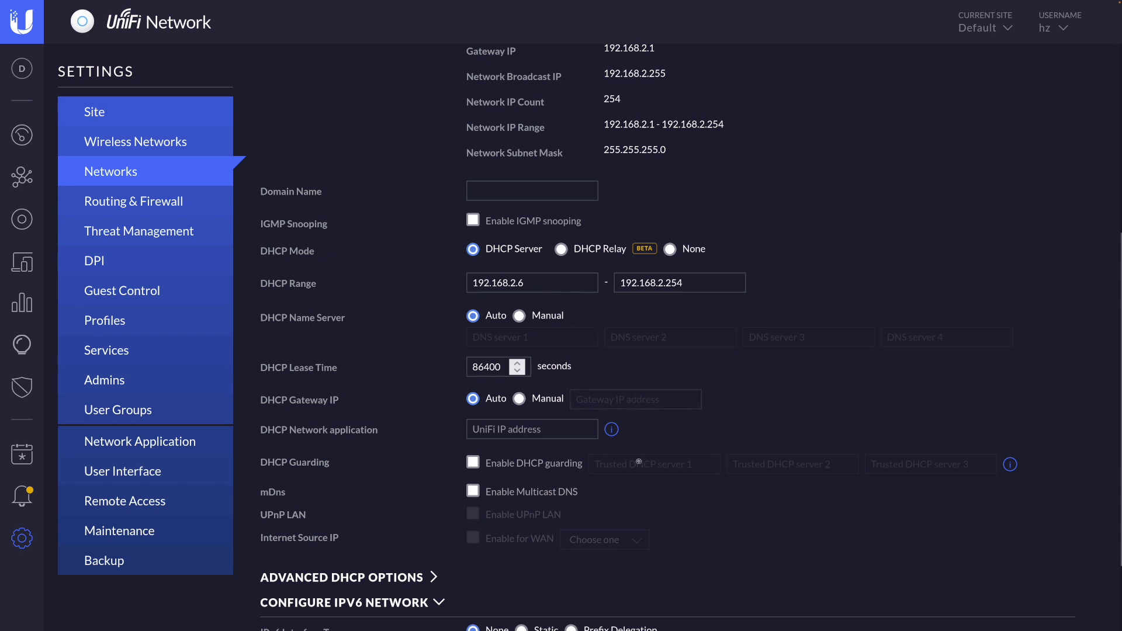
pyautogui.scroll(-2, 638, 462)
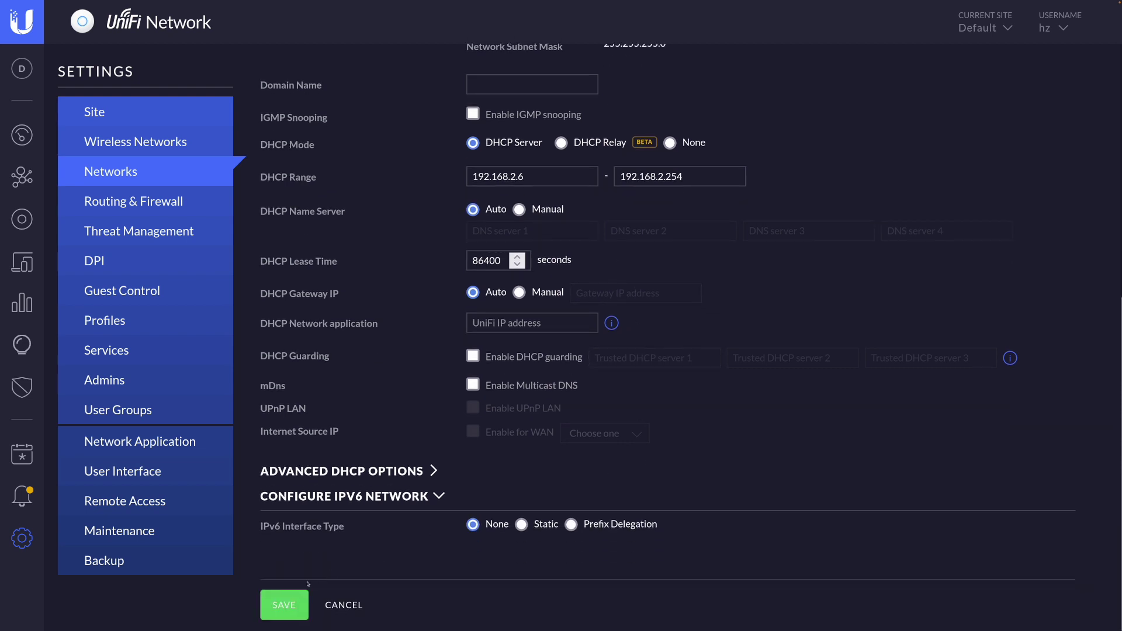
pyautogui.click(283, 606)
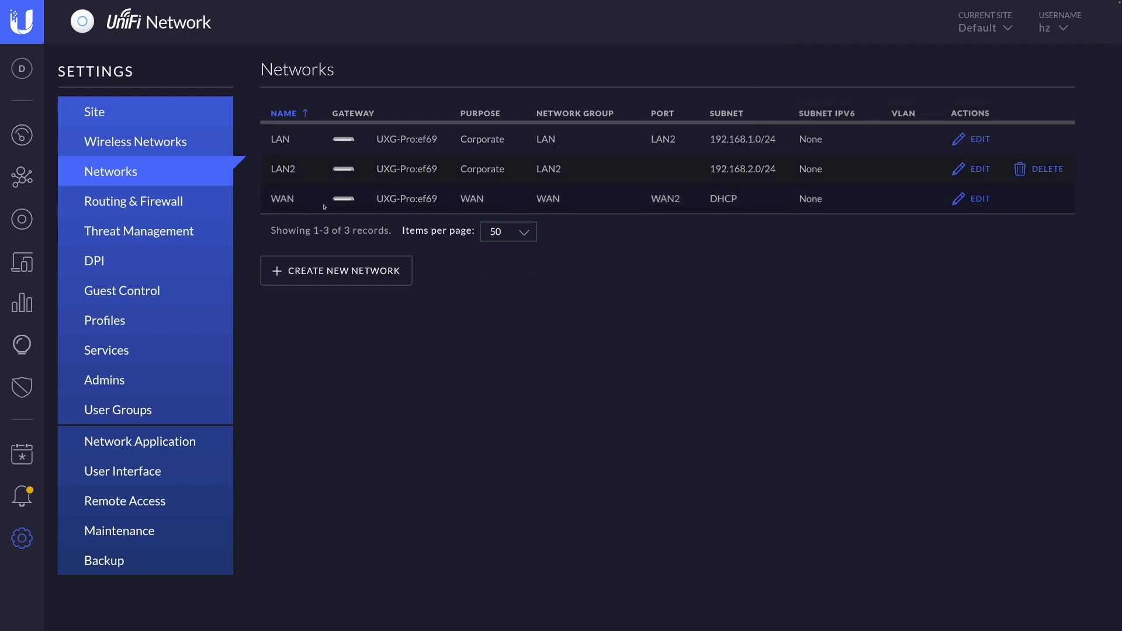
# Create a WAN-purpose network named WAN2 in the WAN2 group using DHCP
pyautogui.click(336, 270)
pyautogui.write('WAN2')
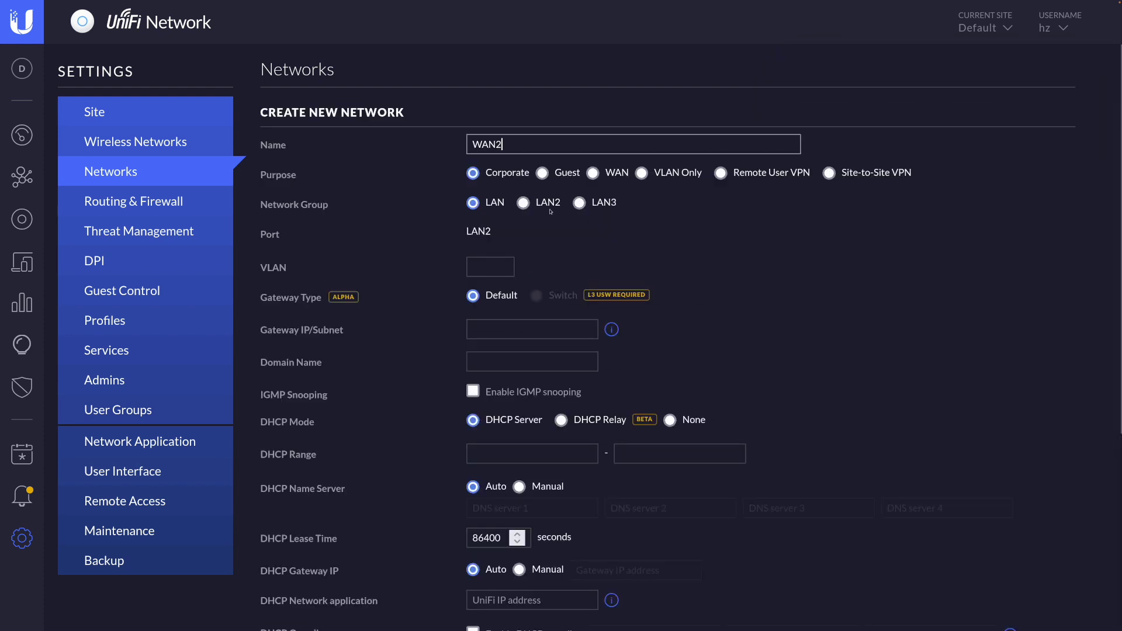
pyautogui.click(592, 173)
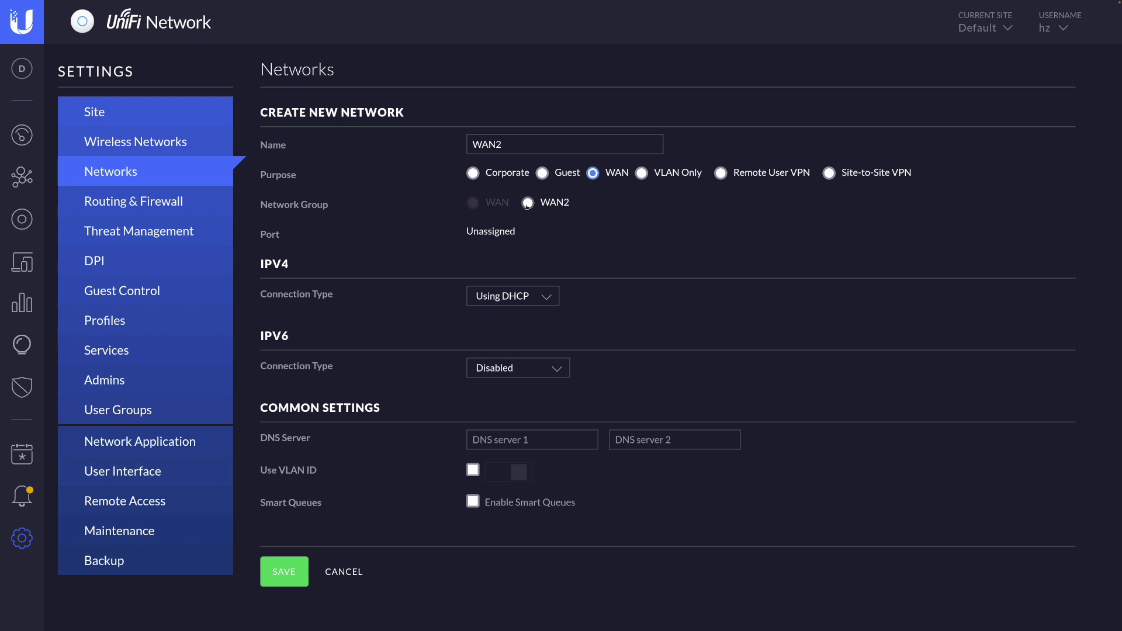
pyautogui.click(528, 203)
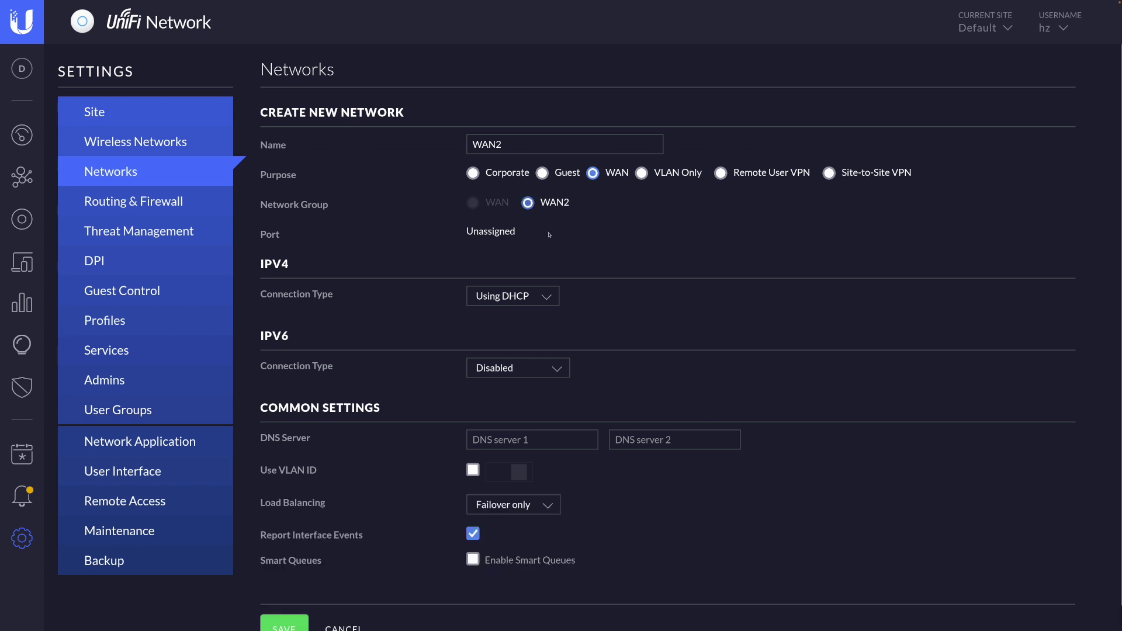
pyautogui.scroll(-1, 545, 341)
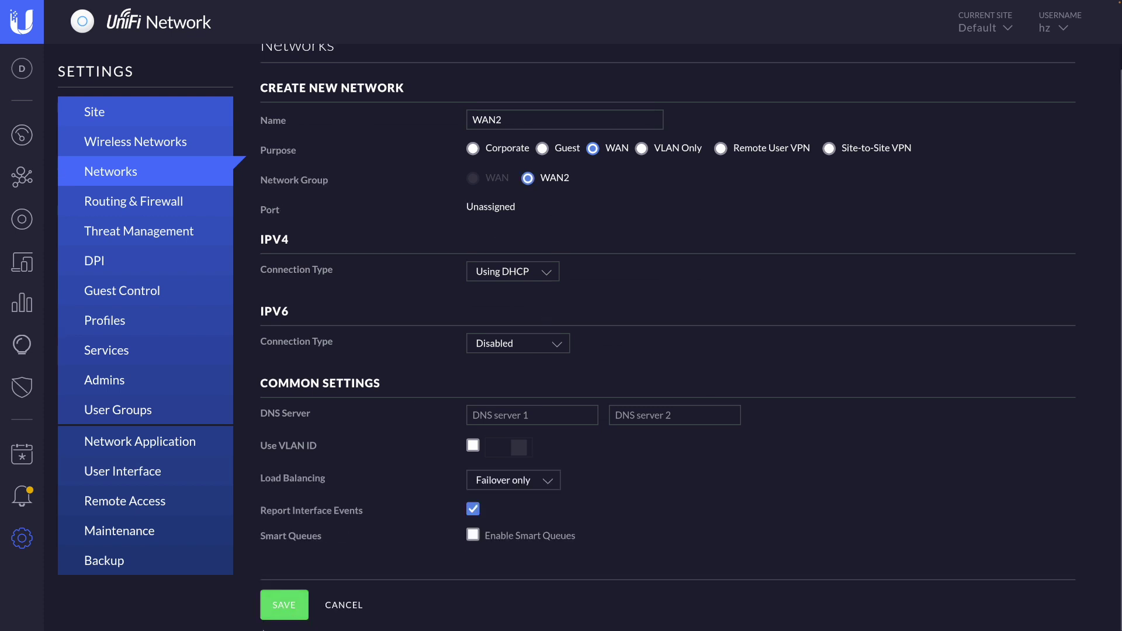
pyautogui.click(284, 605)
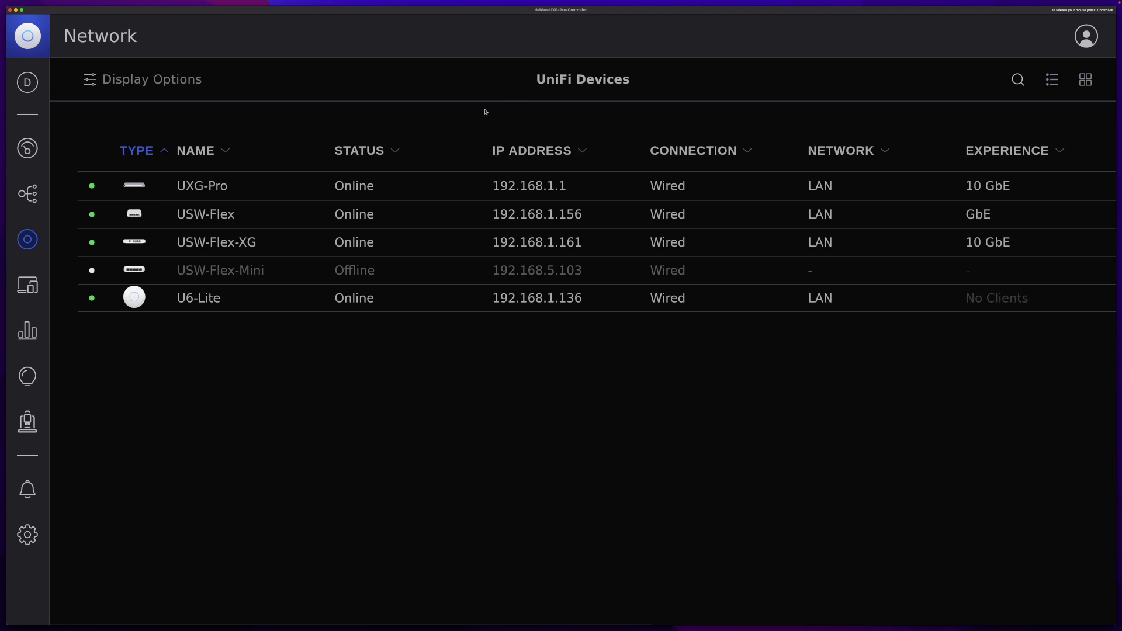
# Bring up the per-port interface configuration in the UXG-Pro's settings
pyautogui.click(330, 192)
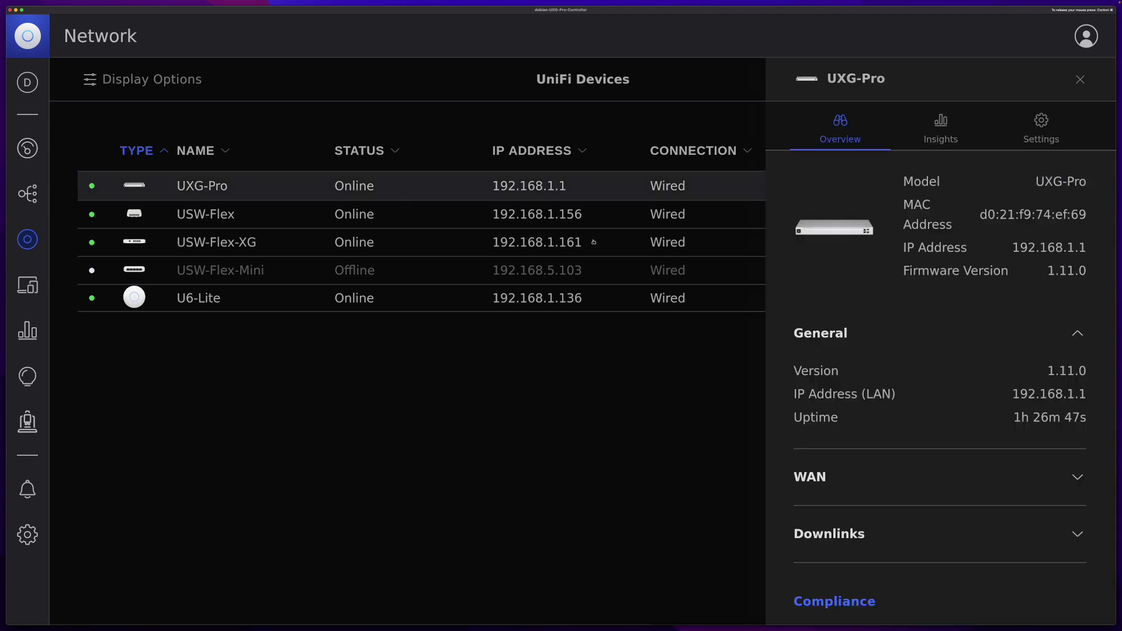
pyautogui.click(1041, 127)
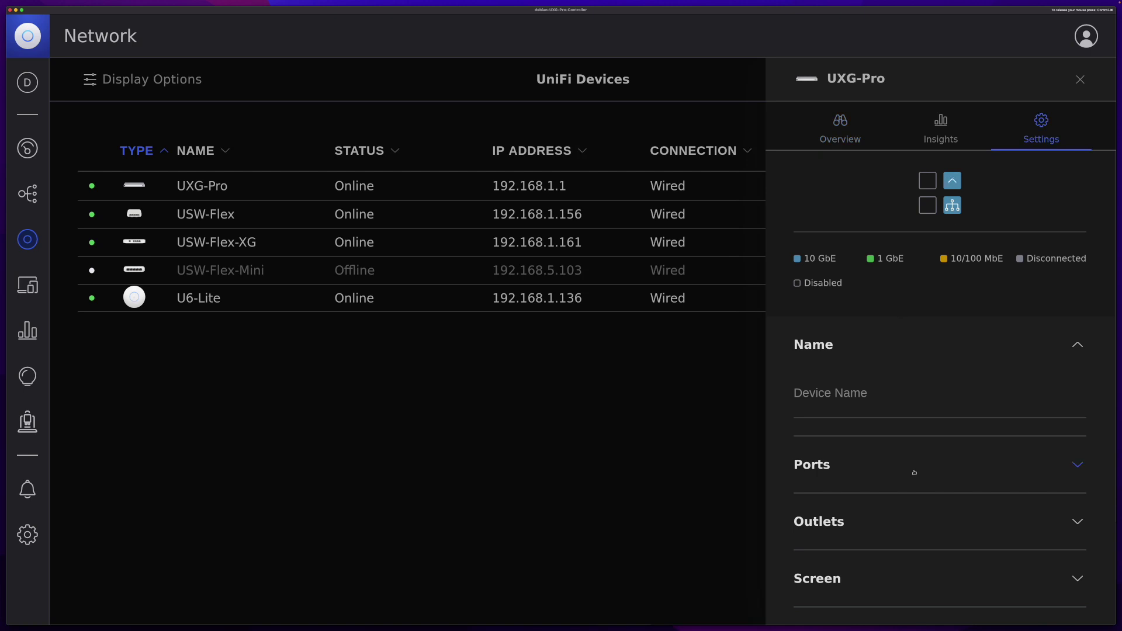
pyautogui.click(959, 466)
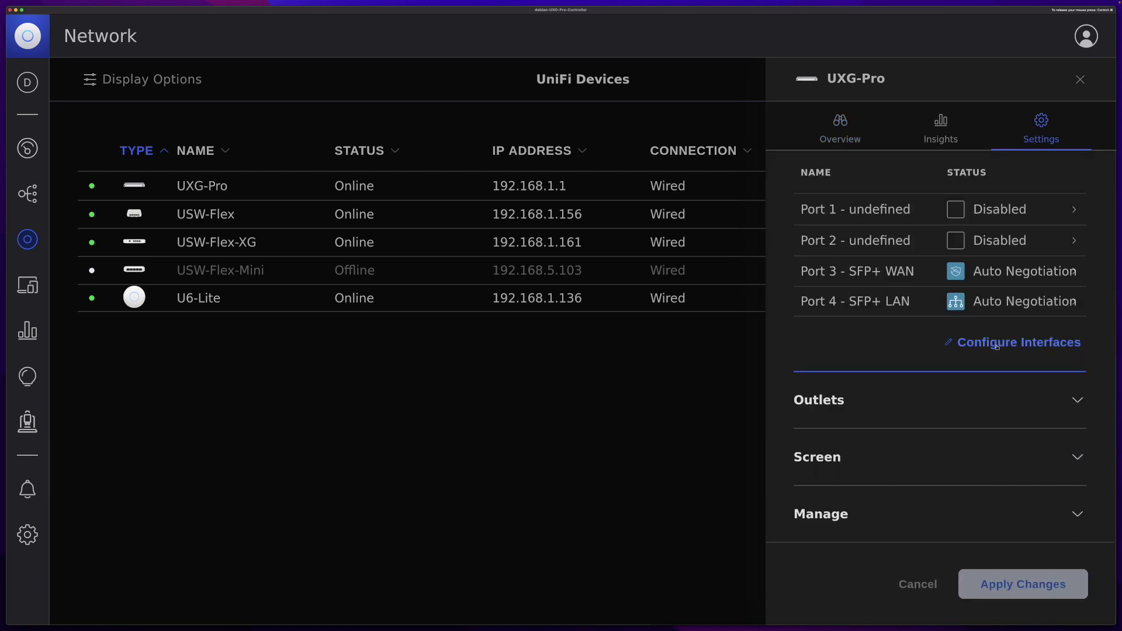
pyautogui.click(997, 344)
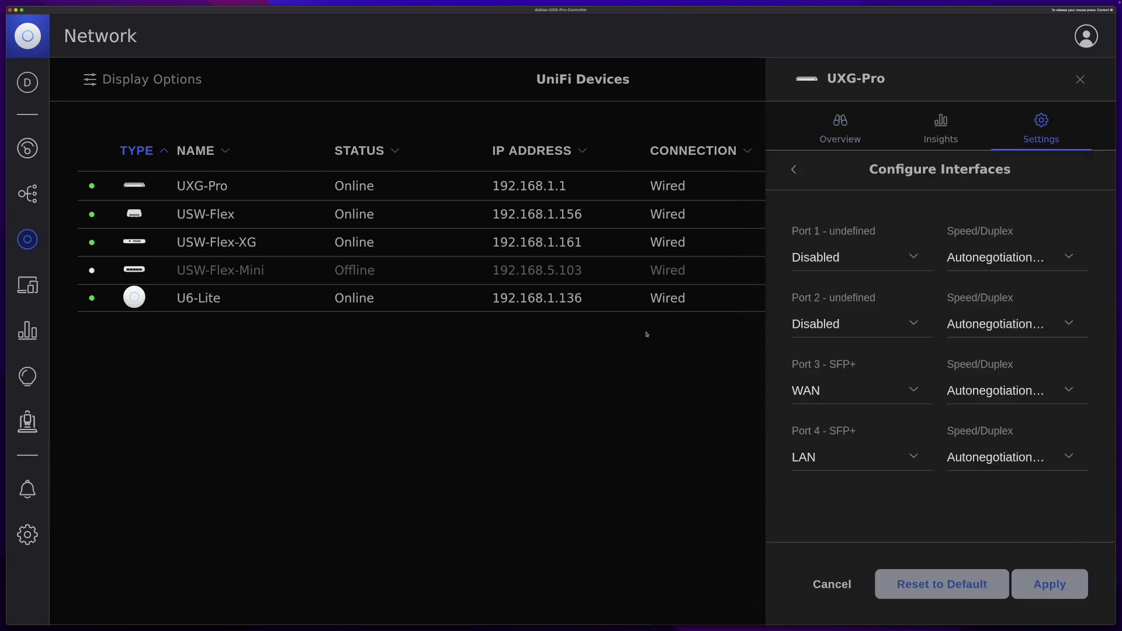
# Assign WAN2 to Port 1 and LAN2 to Port 2, apply, then open LAN2's settings
pyautogui.click(852, 259)
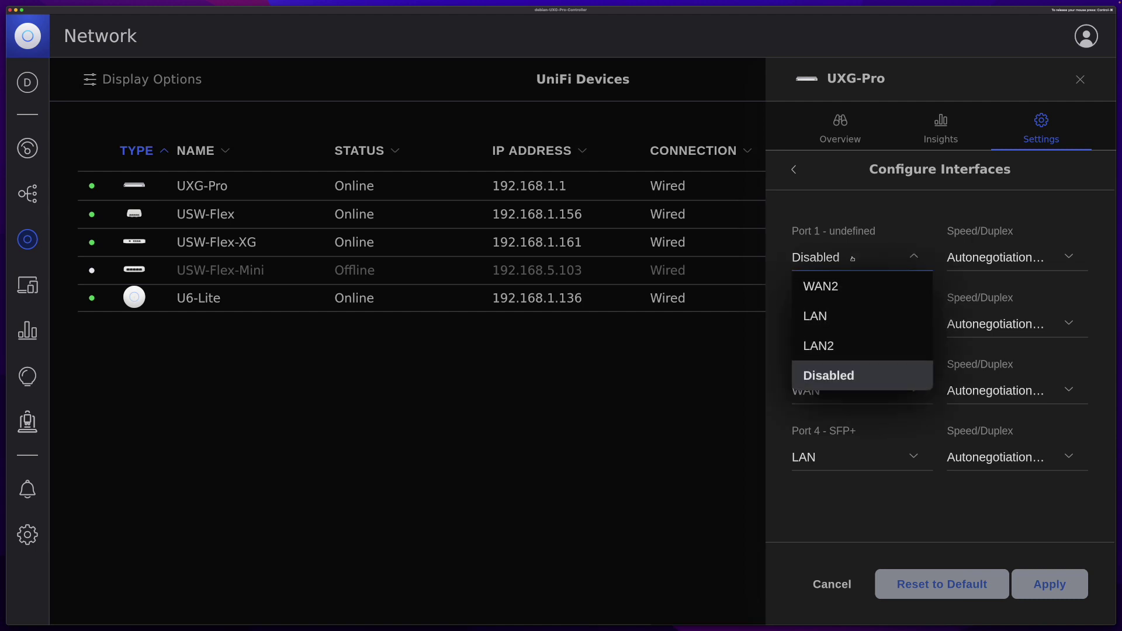
pyautogui.click(842, 286)
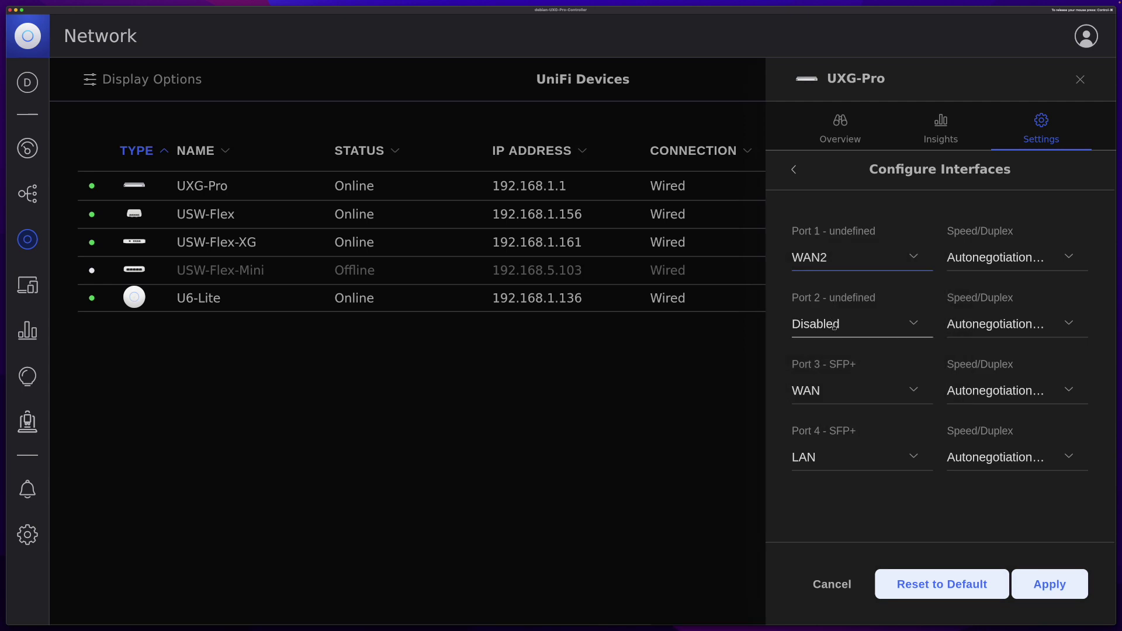
pyautogui.click(835, 326)
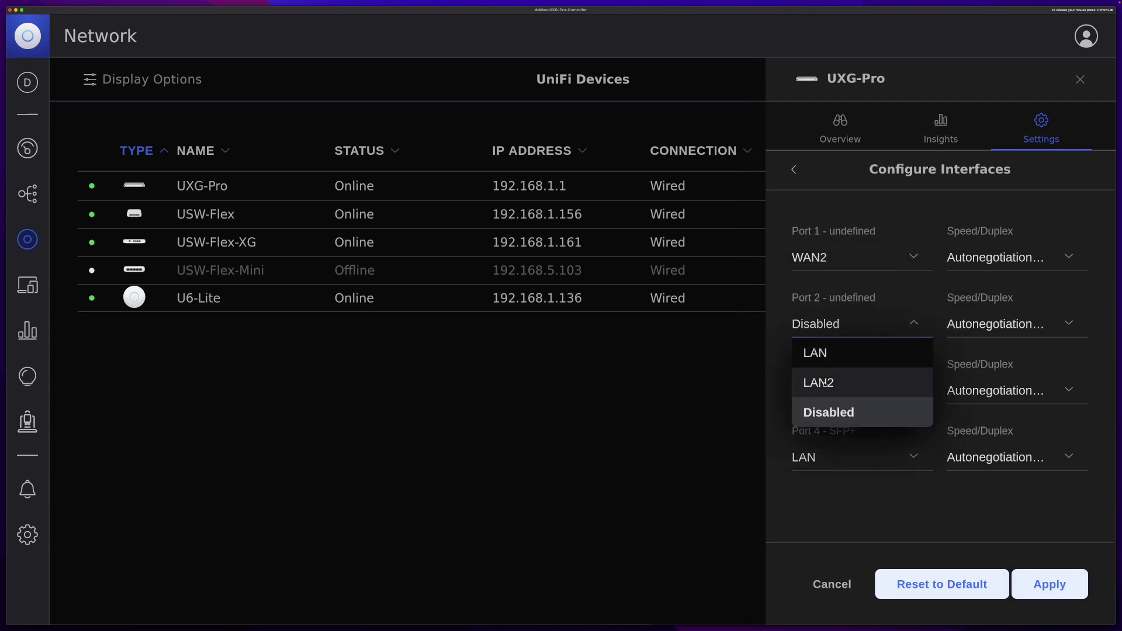
pyautogui.click(824, 383)
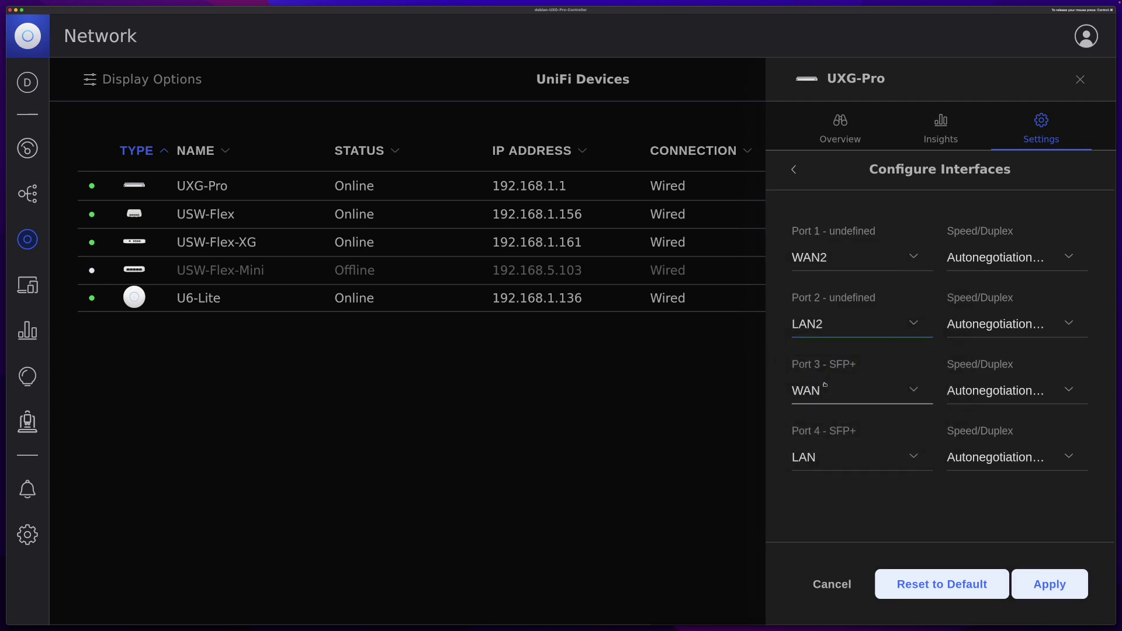
pyautogui.click(1038, 584)
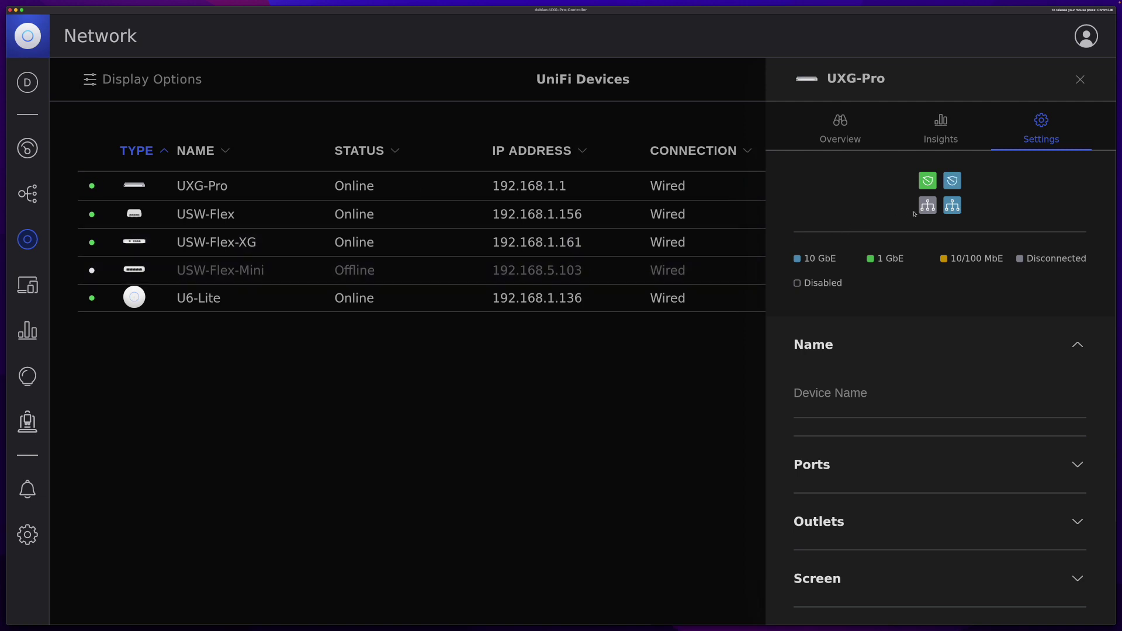
pyautogui.moveTo(929, 207)
pyautogui.click(919, 208)
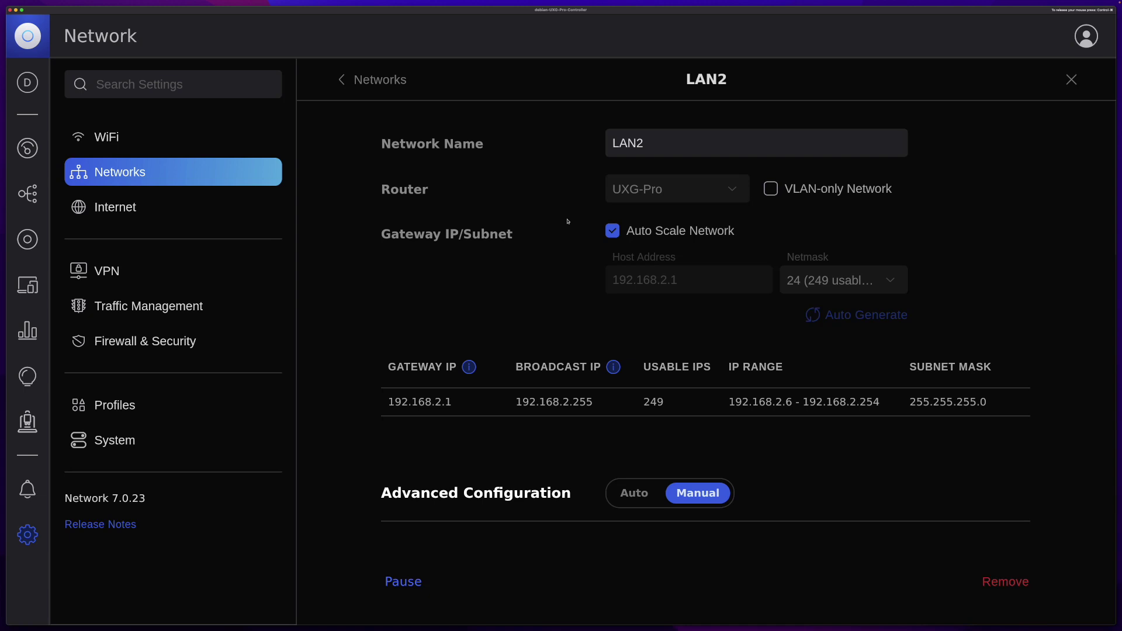
# Enter 192.168.1.1 as LAN2's DHCP Option 43 application host address and apply changes
pyautogui.scroll(-6, 567, 222)
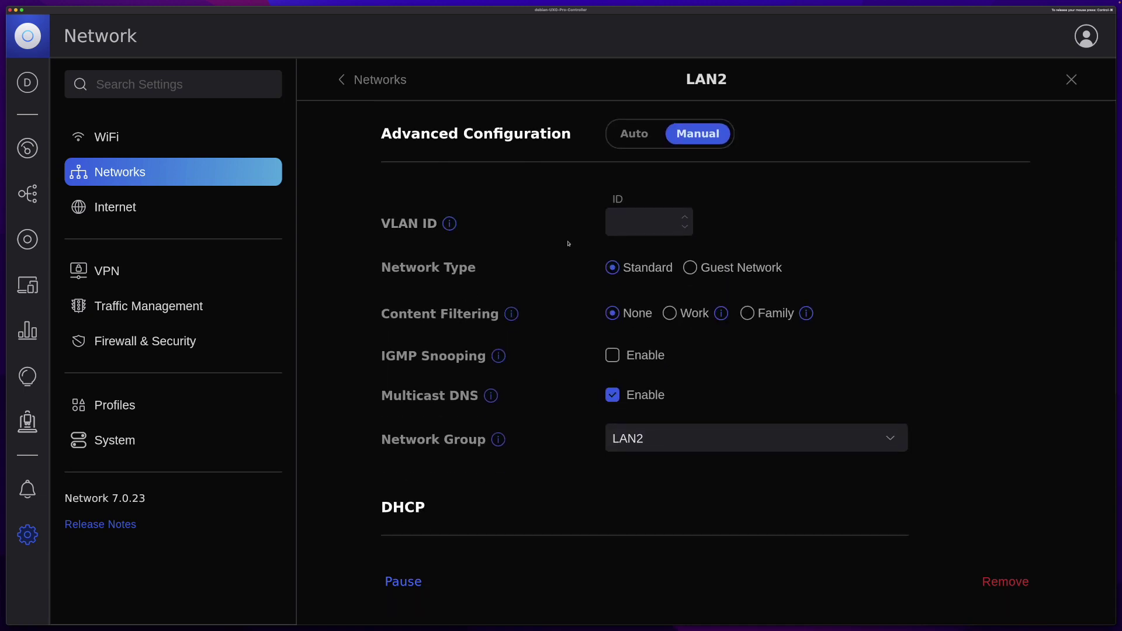
pyautogui.scroll(-6, 568, 243)
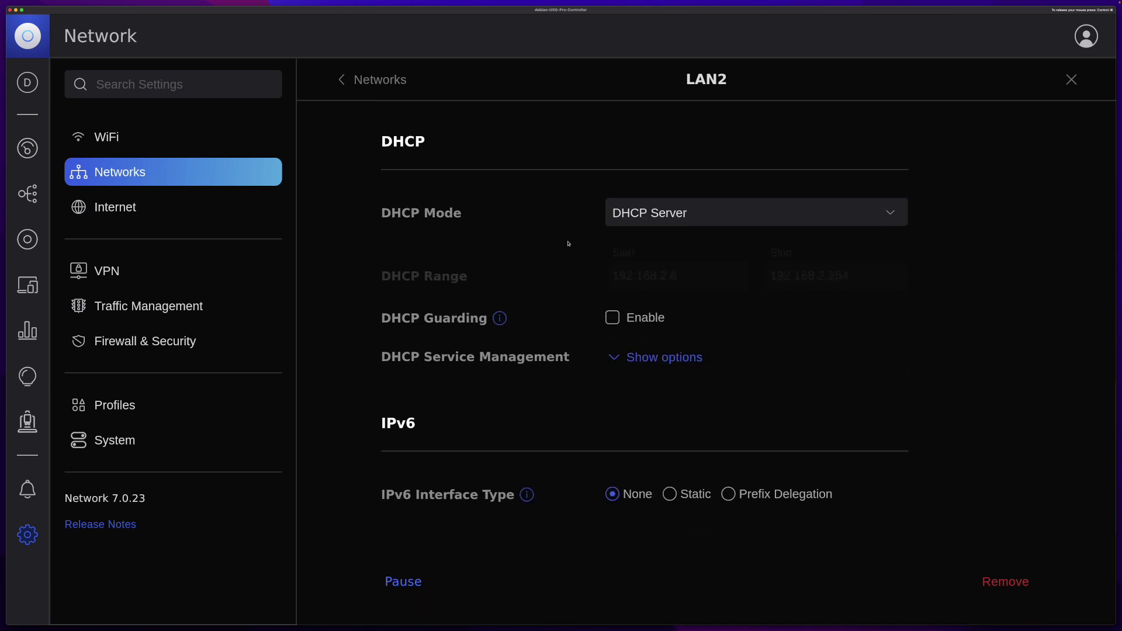
pyautogui.scroll(1, 567, 243)
pyautogui.scroll(-1, 568, 243)
pyautogui.click(648, 362)
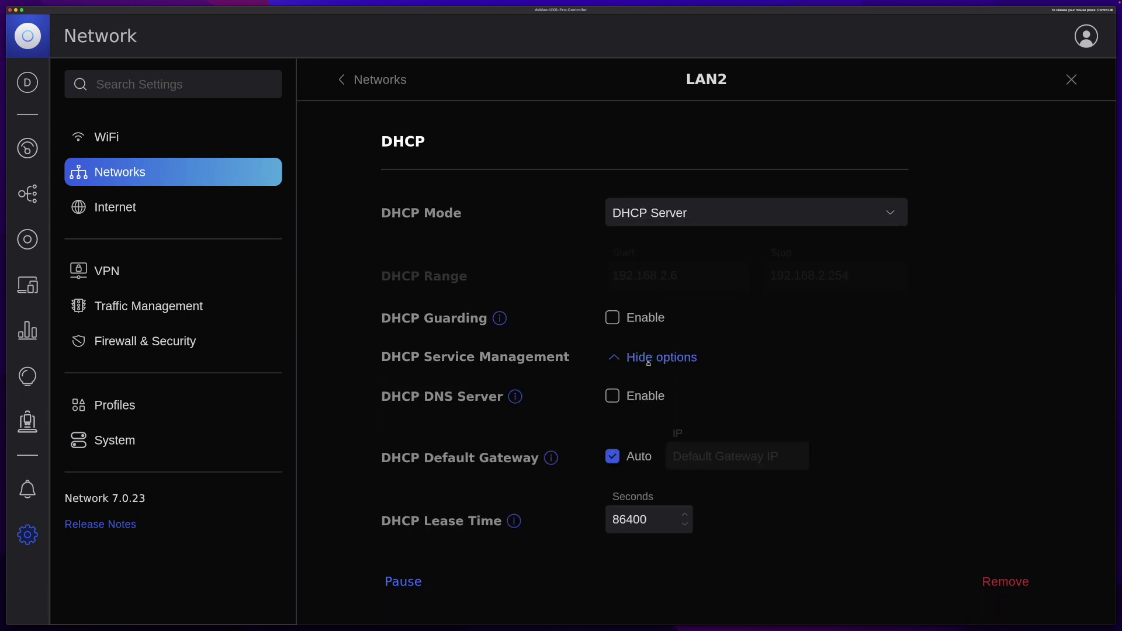
pyautogui.scroll(-7, 649, 362)
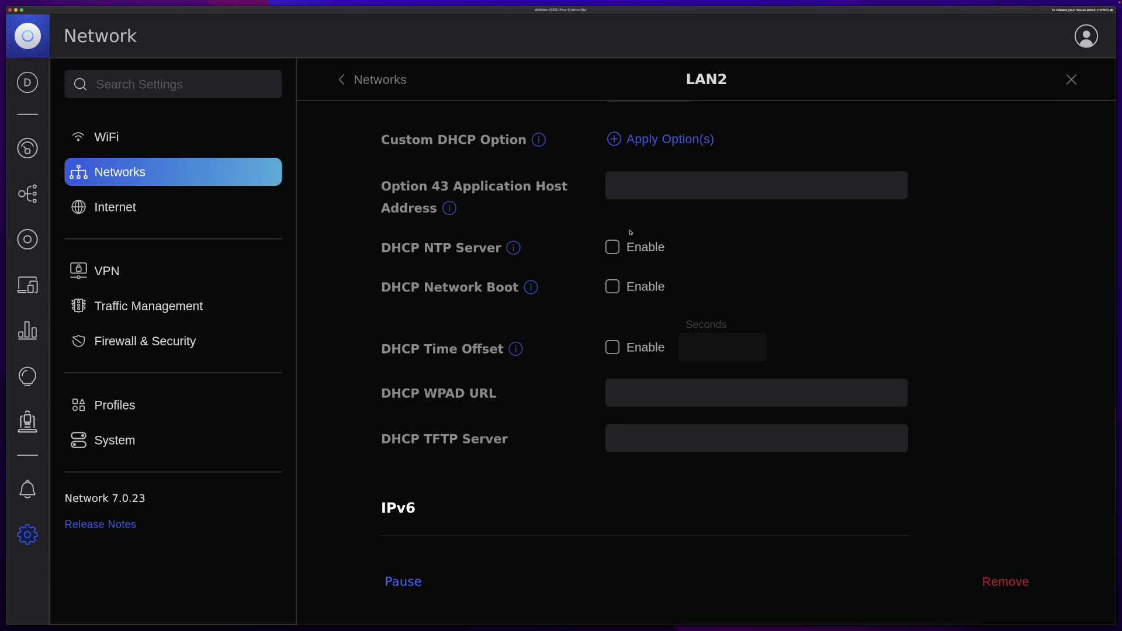
pyautogui.write('19')
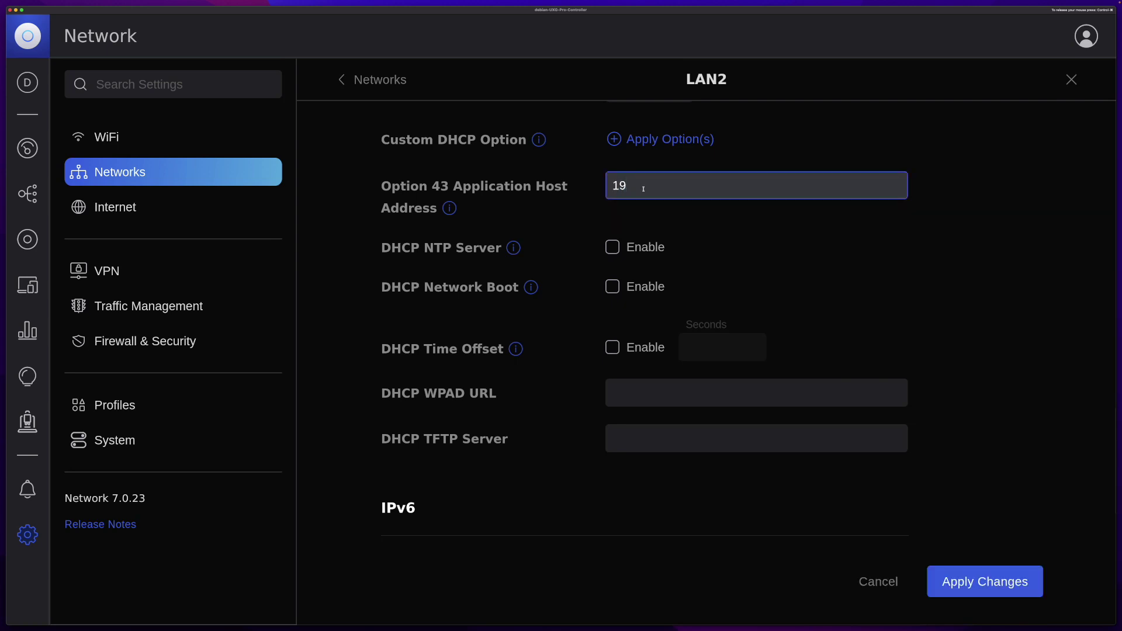
pyautogui.write('2.168.1.1')
pyautogui.scroll(5, 779, 277)
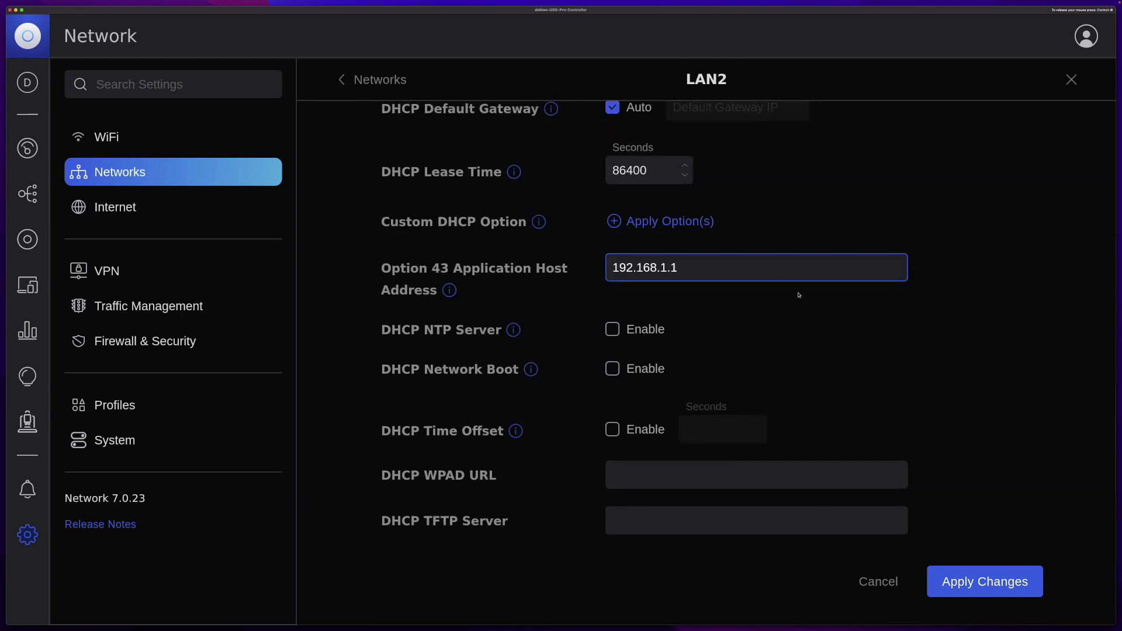
pyautogui.scroll(5, 866, 377)
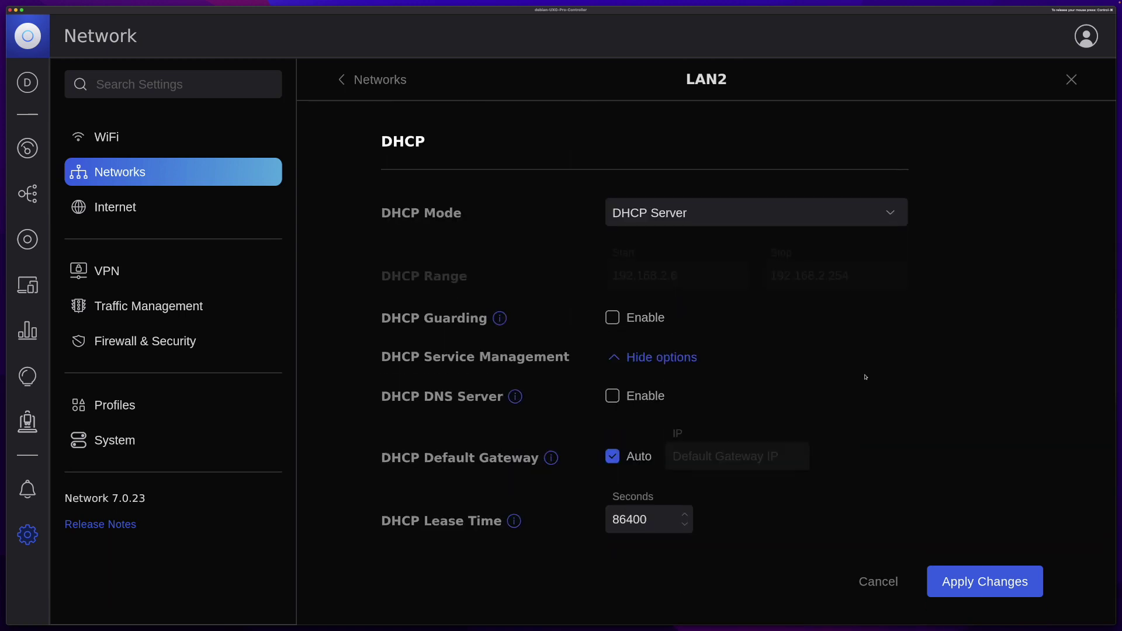
pyautogui.scroll(2, 861, 381)
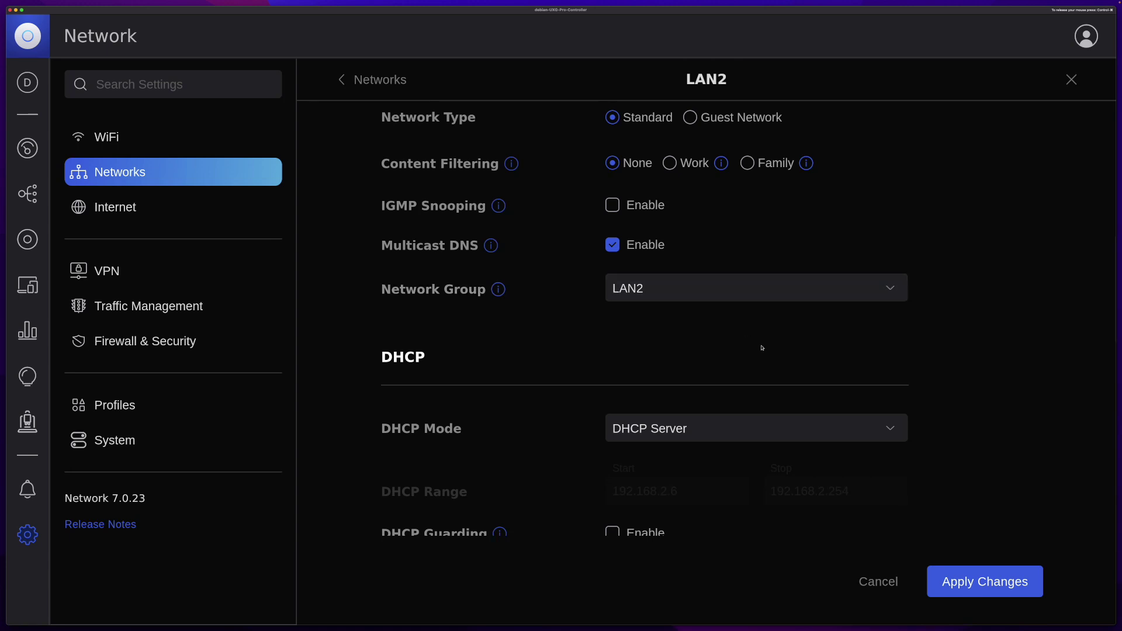
pyautogui.scroll(-10, 762, 348)
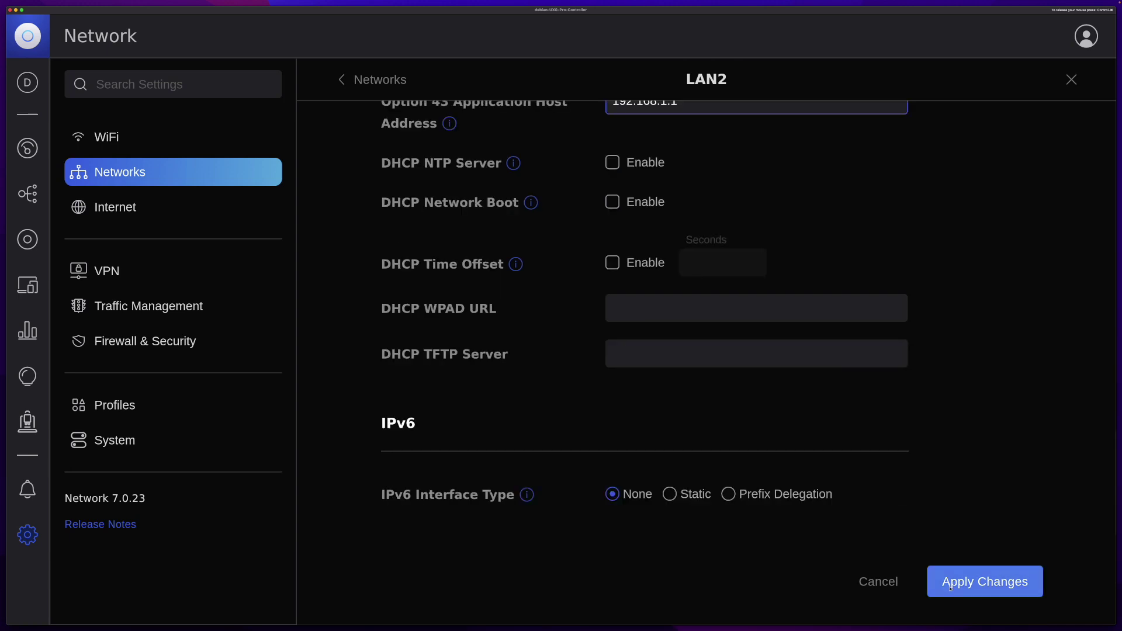
pyautogui.click(970, 580)
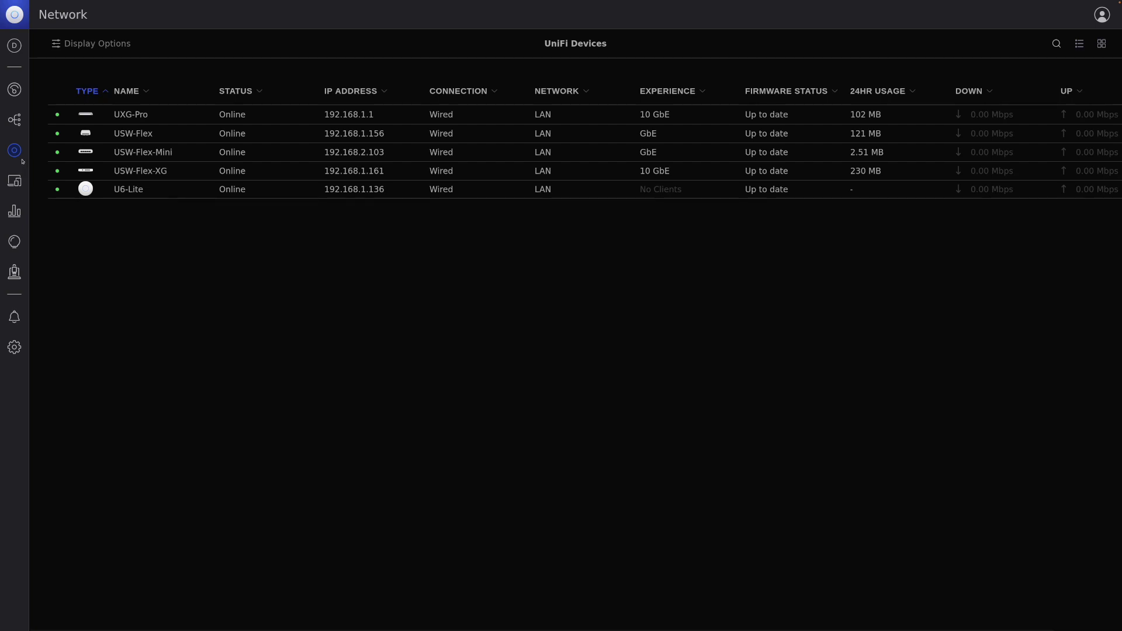
# Open the UXG-Pro's details panel showing IP 192.168.1.1 and firmware 1.11.0
pyautogui.click(158, 114)
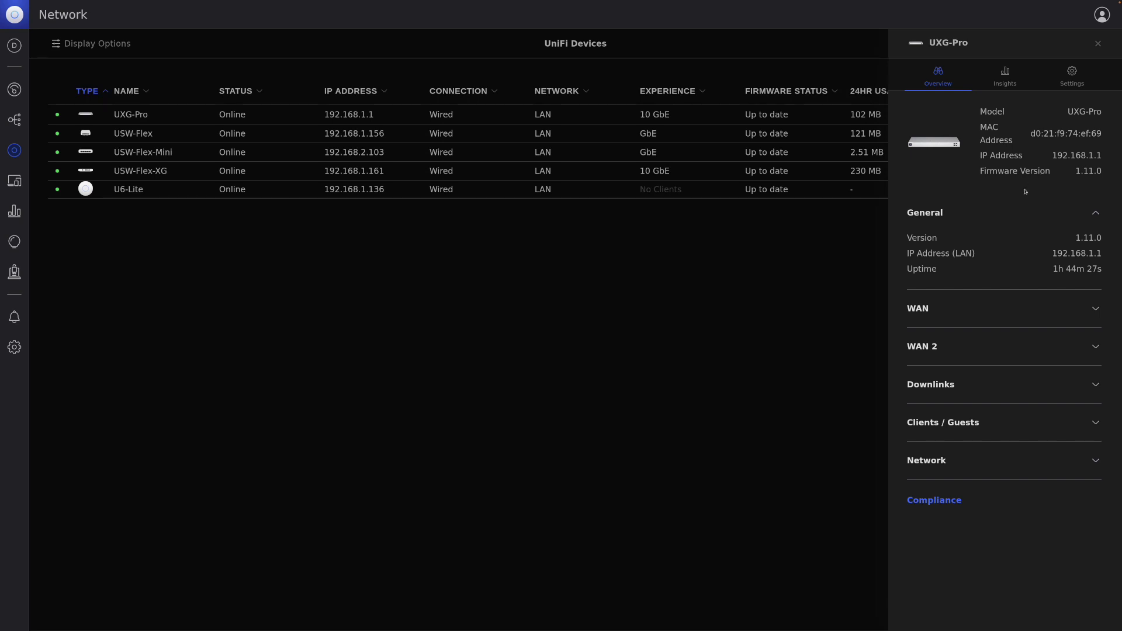
# Review the UXG-Pro's port interface configuration under its Settings > Ports
pyautogui.click(1072, 76)
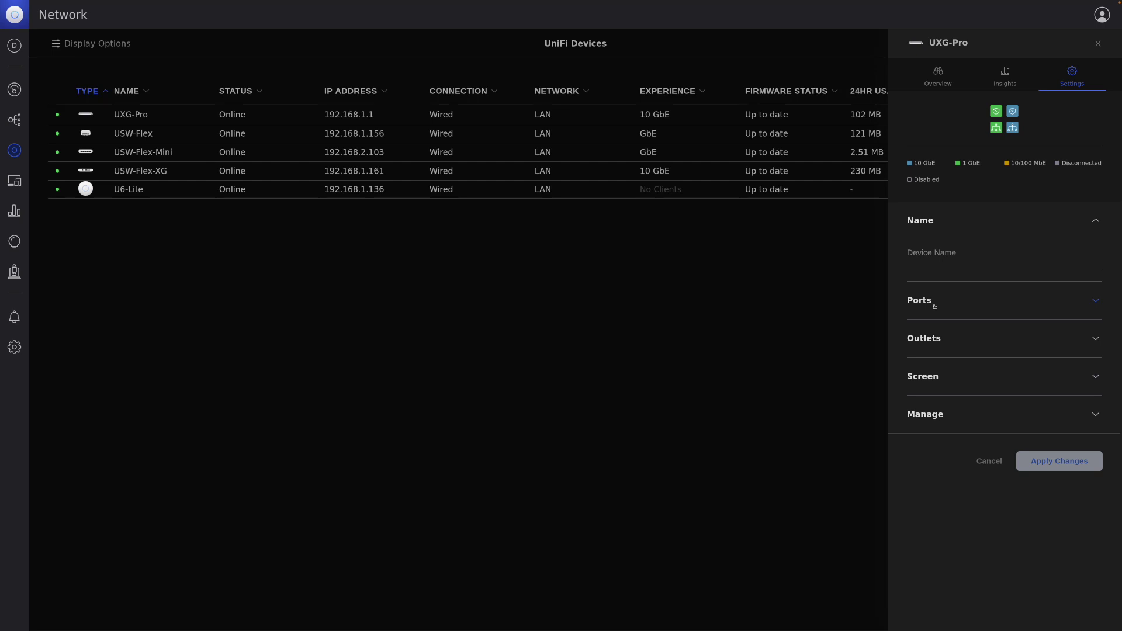
pyautogui.click(935, 304)
pyautogui.click(1034, 446)
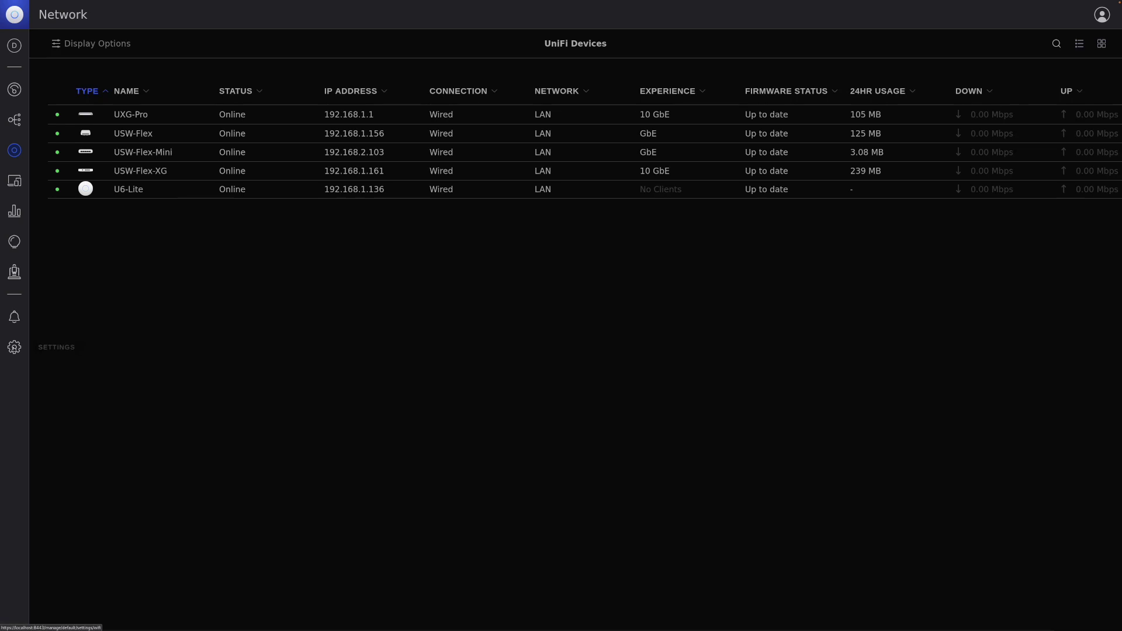
# Remove the WAN2 internet connection from the Internet settings
pyautogui.click(14, 347)
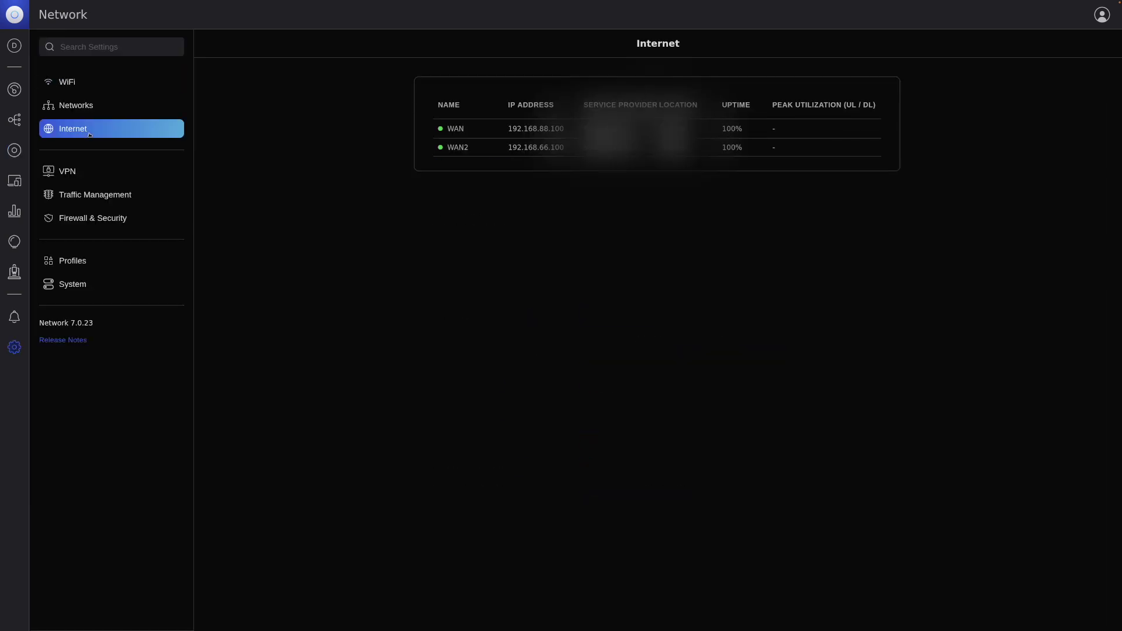
pyautogui.click(536, 147)
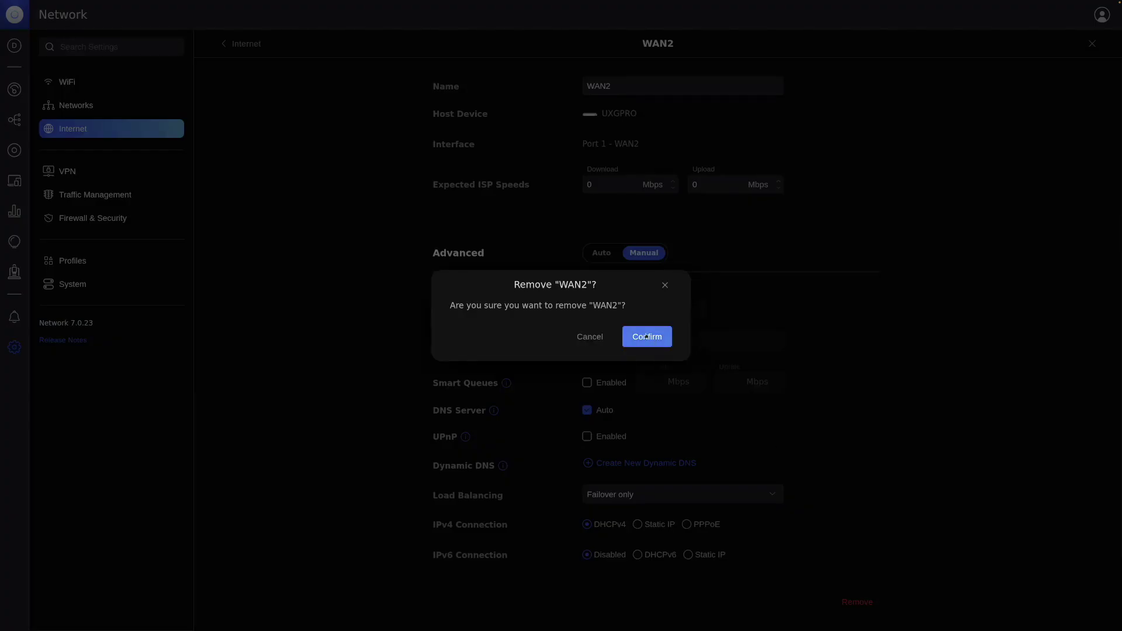
pyautogui.click(646, 336)
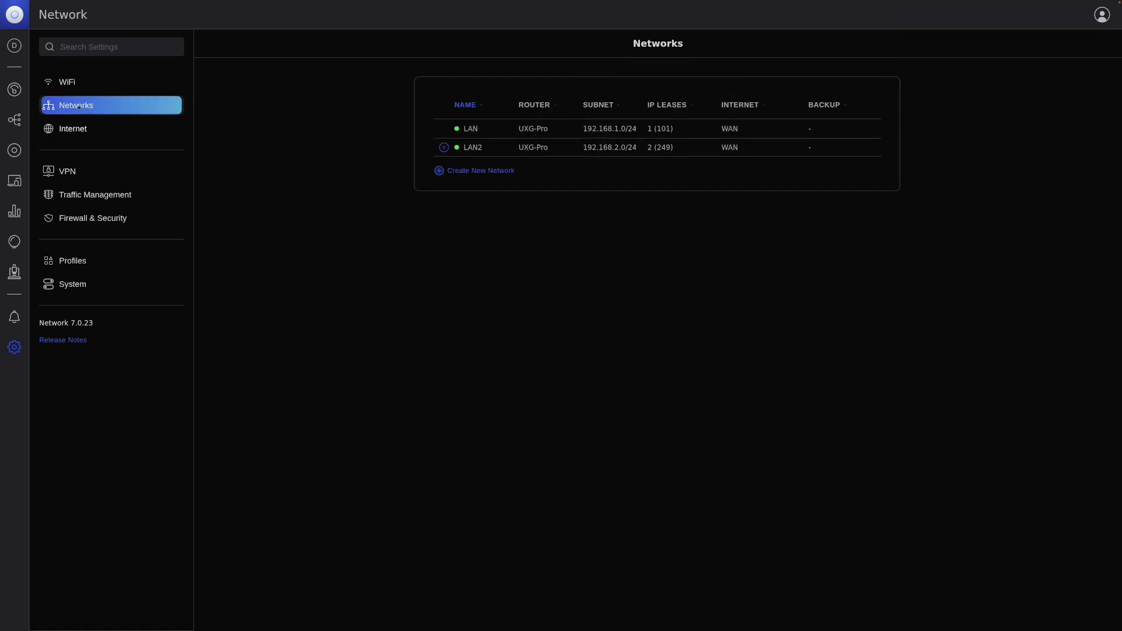
# Add a network named LAN3 with manual advanced configuration, placed in the LAN3 network group
pyautogui.click(467, 174)
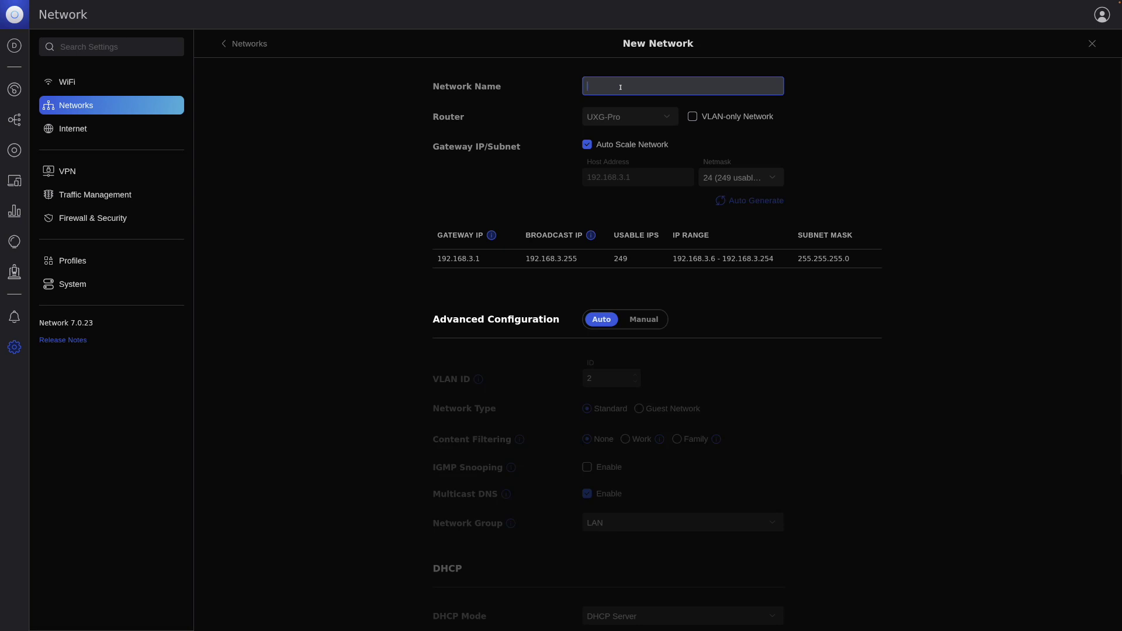
pyautogui.write('LAN3')
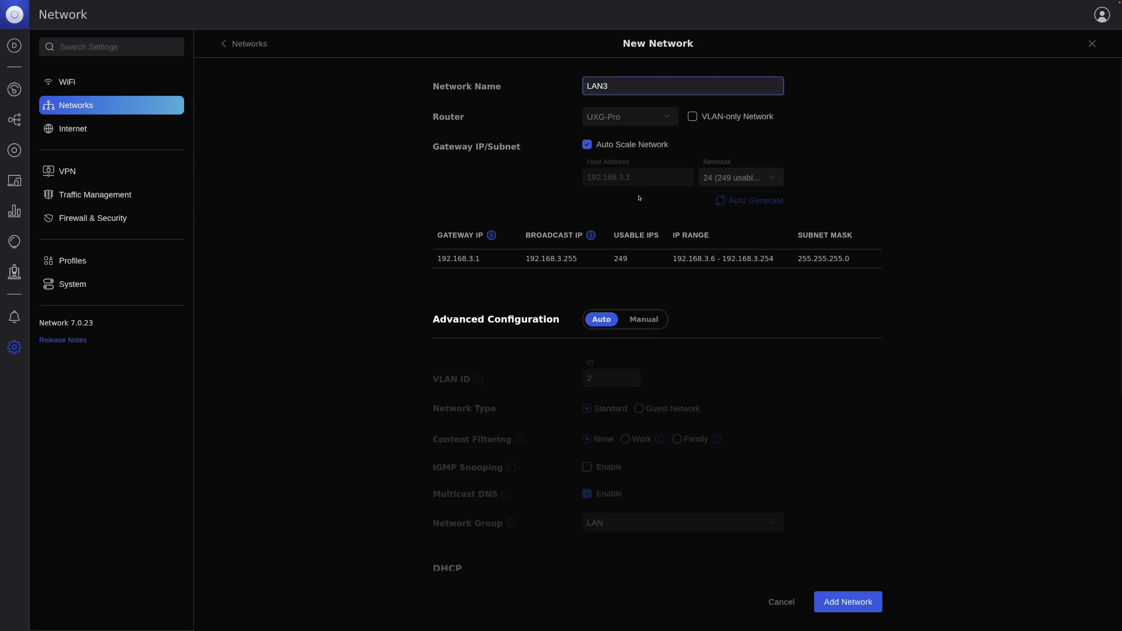
pyautogui.scroll(-3, 662, 214)
pyautogui.click(645, 123)
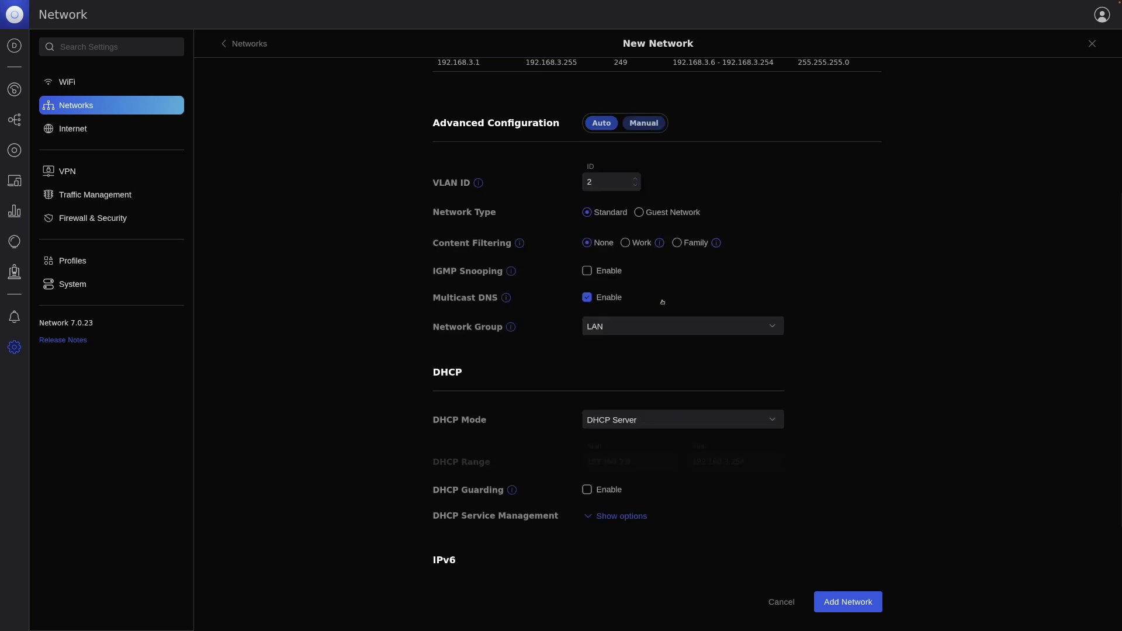
pyautogui.click(621, 328)
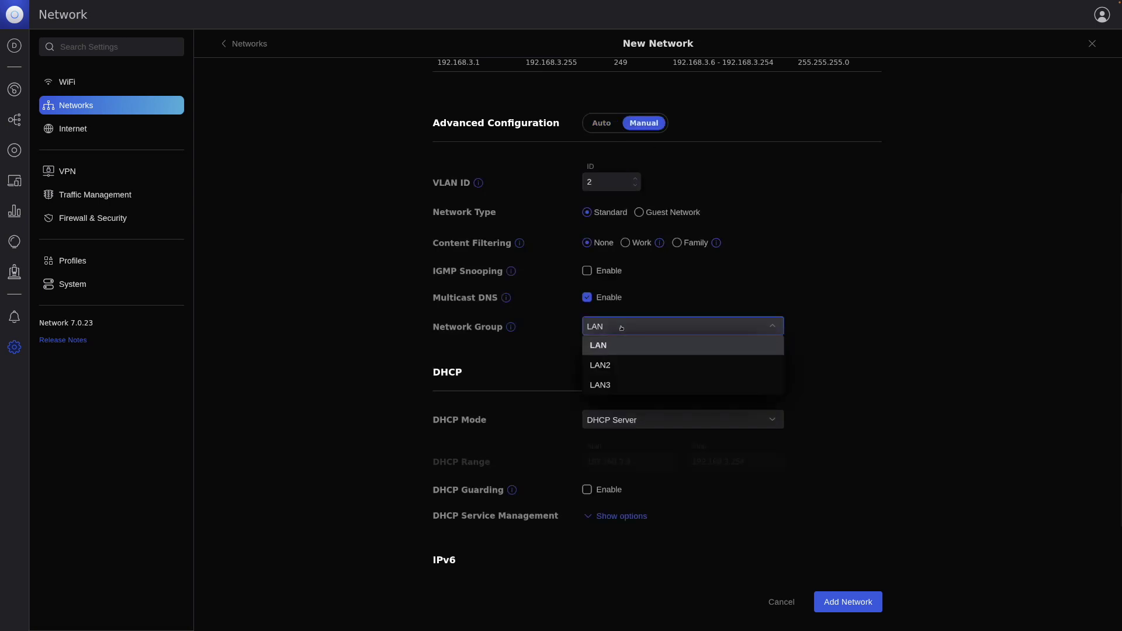
pyautogui.click(602, 385)
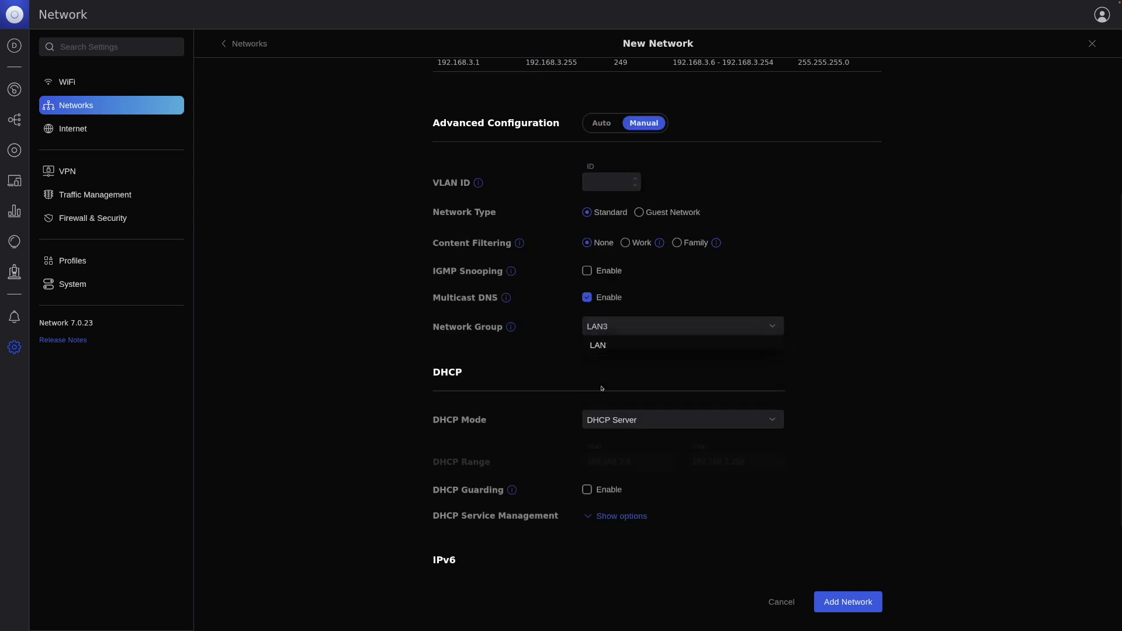
pyautogui.click(843, 602)
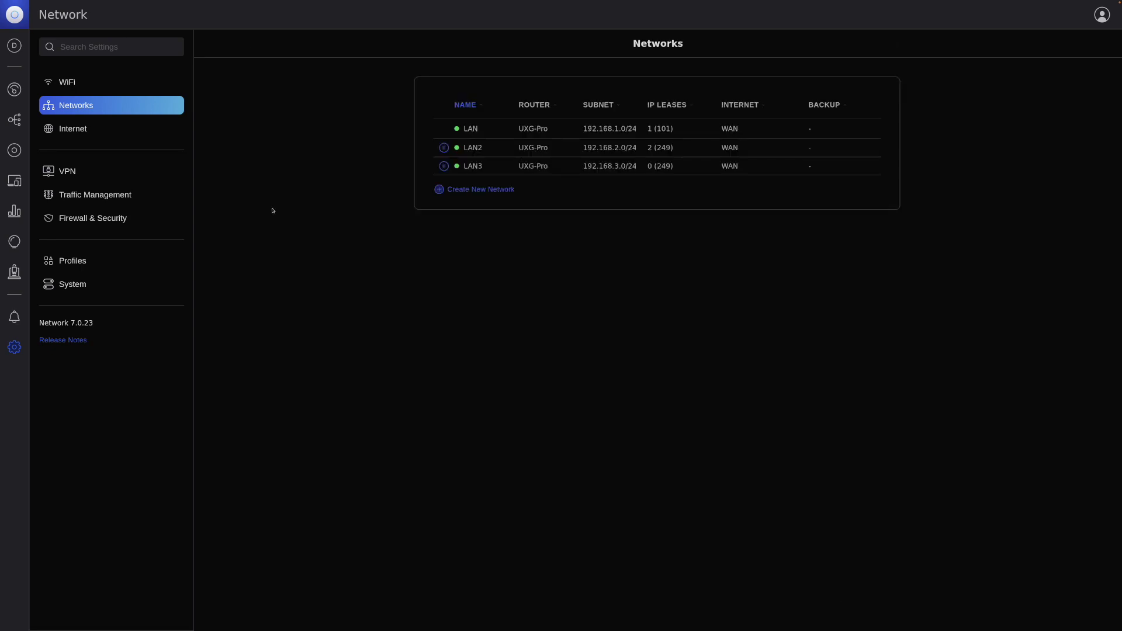
# Open the UXG-Pro's settings from the UniFi Devices list
pyautogui.click(14, 151)
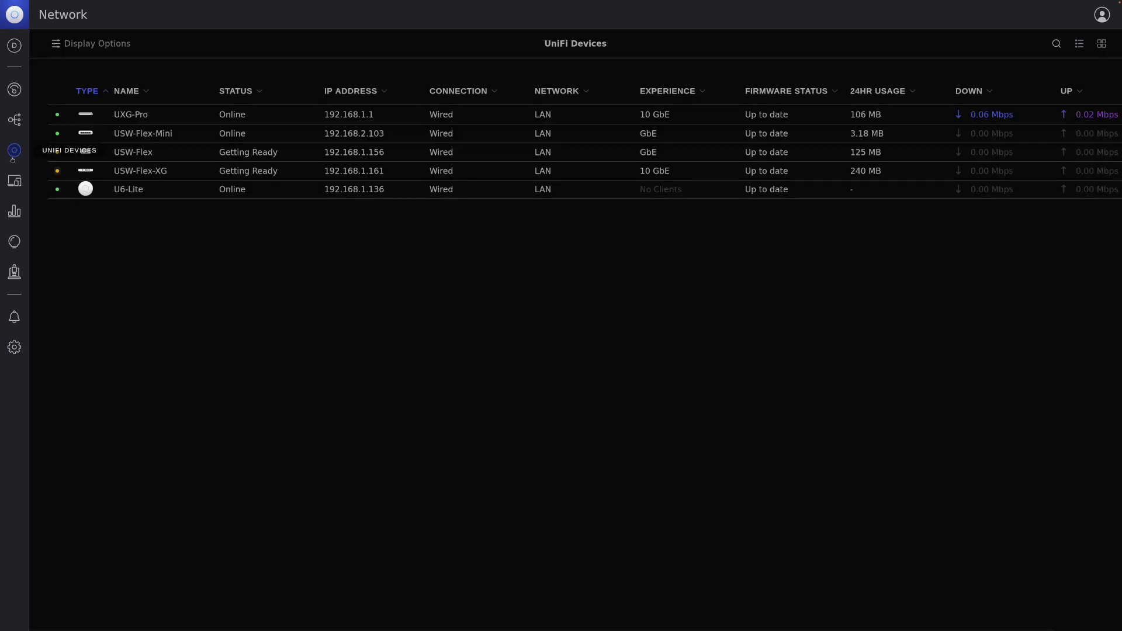
pyautogui.click(481, 114)
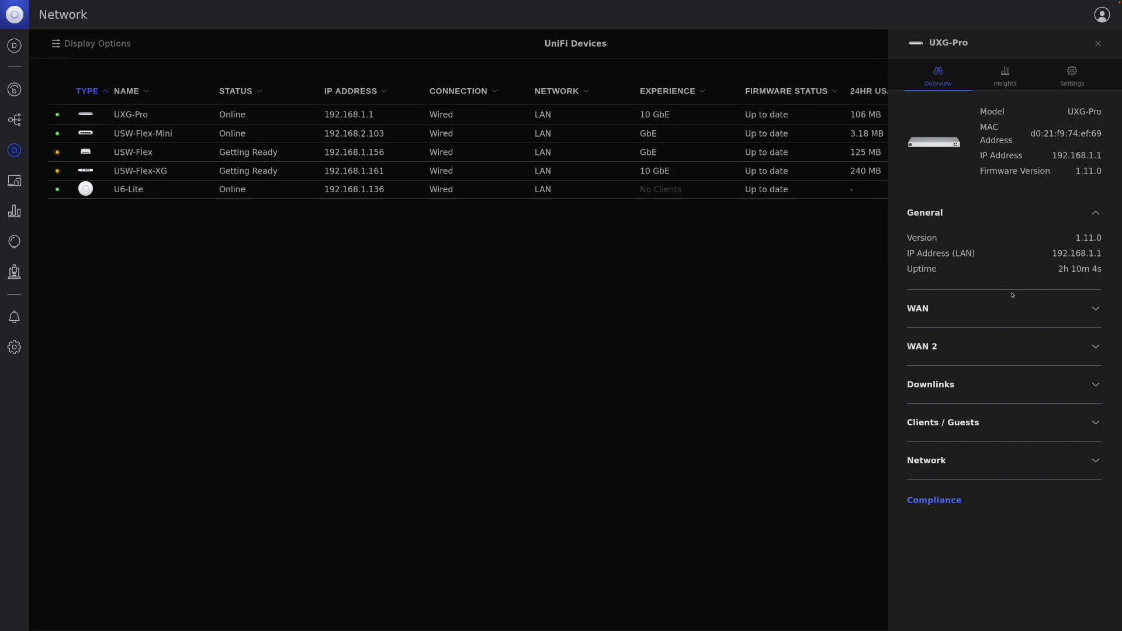
pyautogui.click(1072, 75)
pyautogui.click(997, 111)
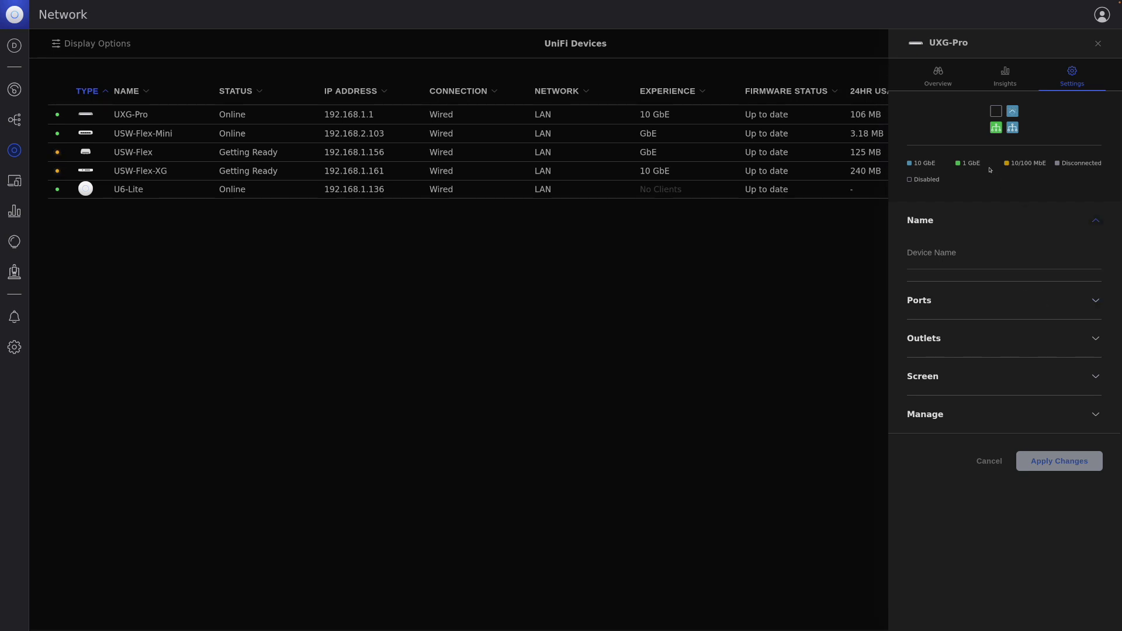
pyautogui.moveTo(992, 111)
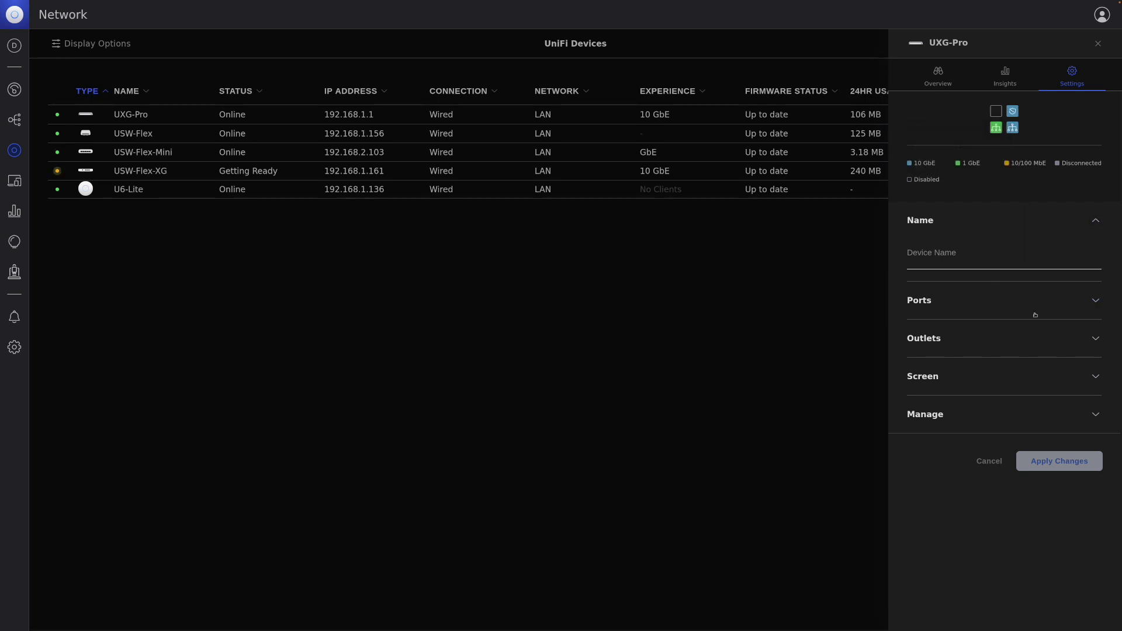
# Set the UXG-Pro's Port 1 interface to LAN3 and apply the port changes
pyautogui.click(1074, 306)
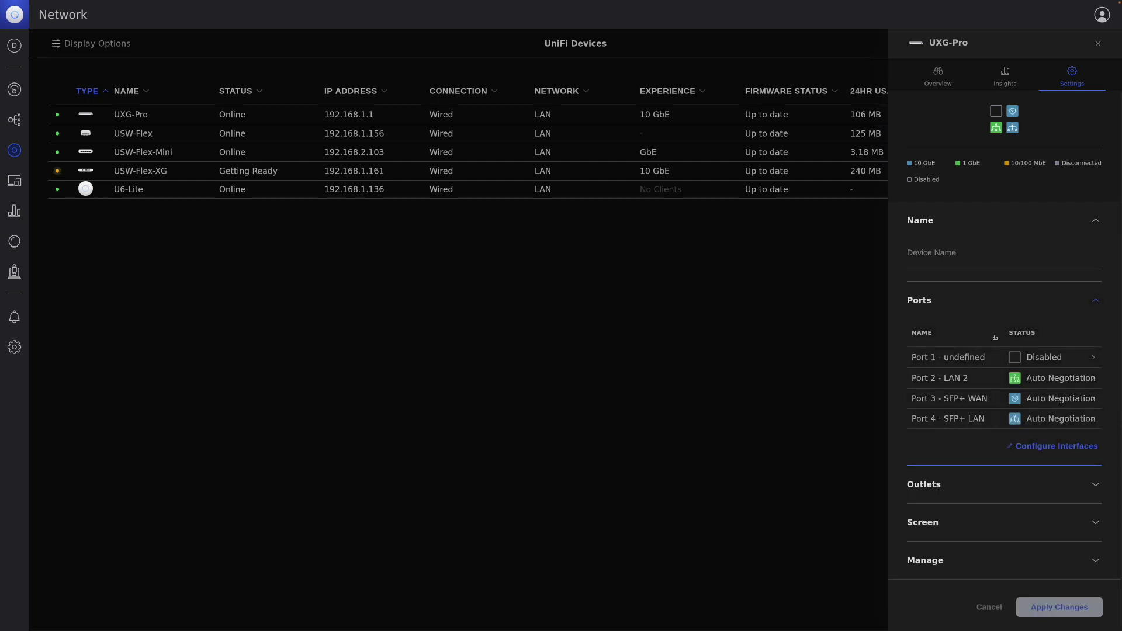
pyautogui.click(1026, 447)
pyautogui.click(935, 162)
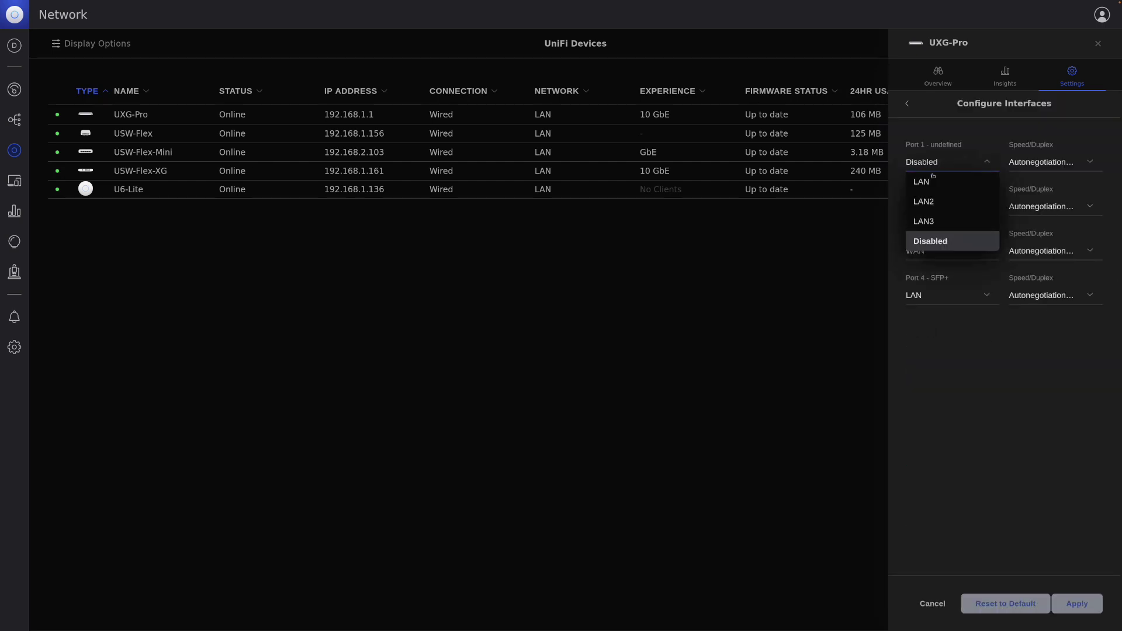
pyautogui.click(927, 221)
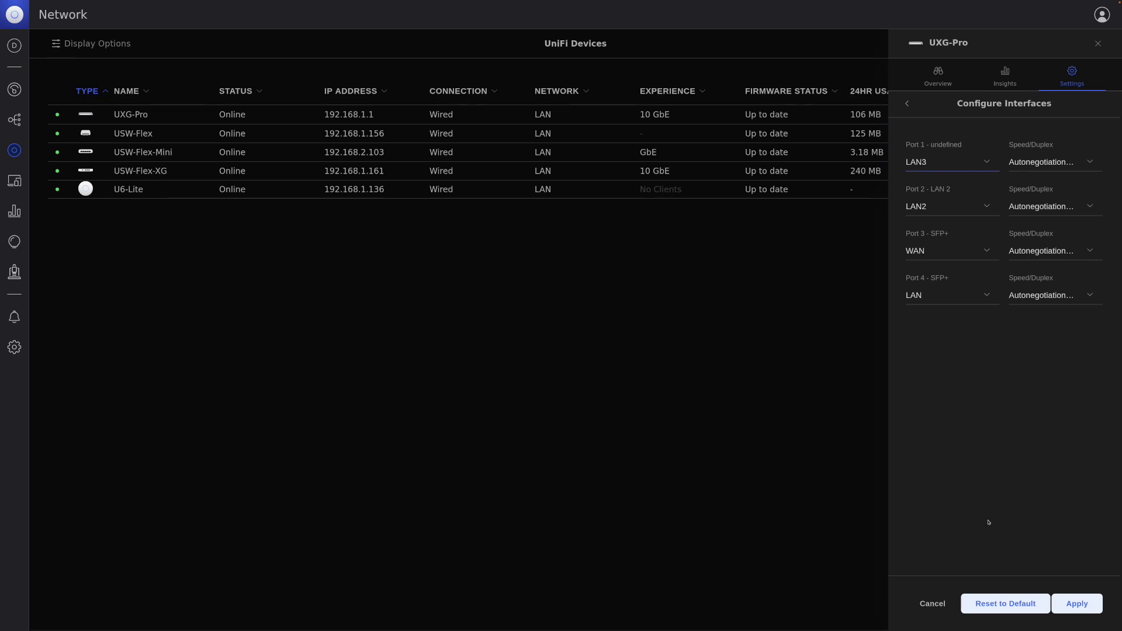
pyautogui.click(1075, 604)
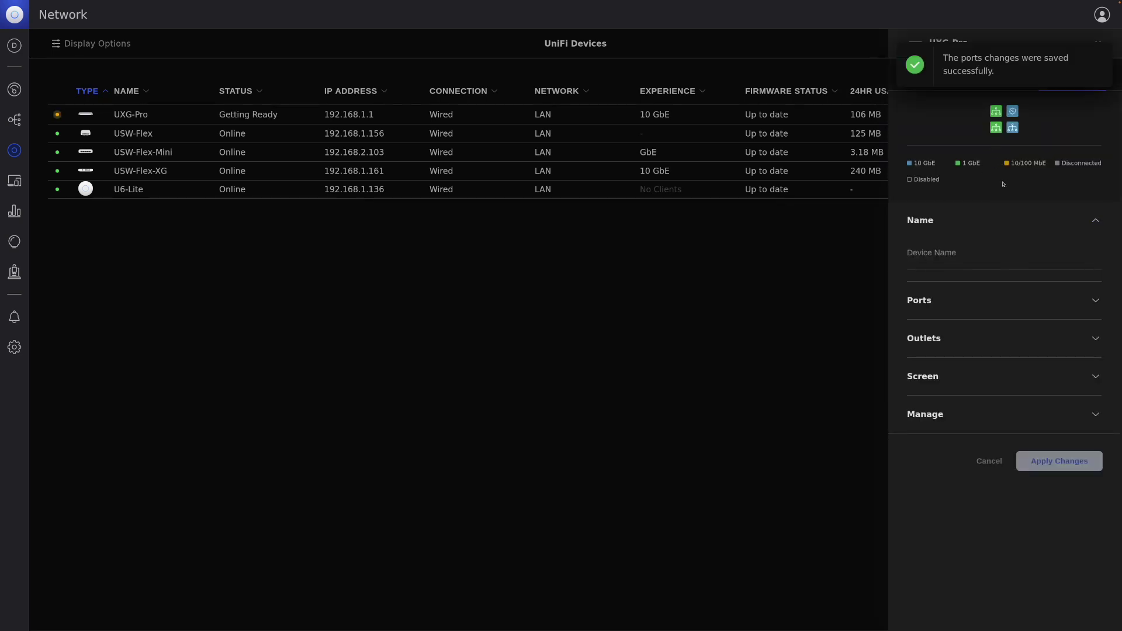
pyautogui.moveTo(993, 113)
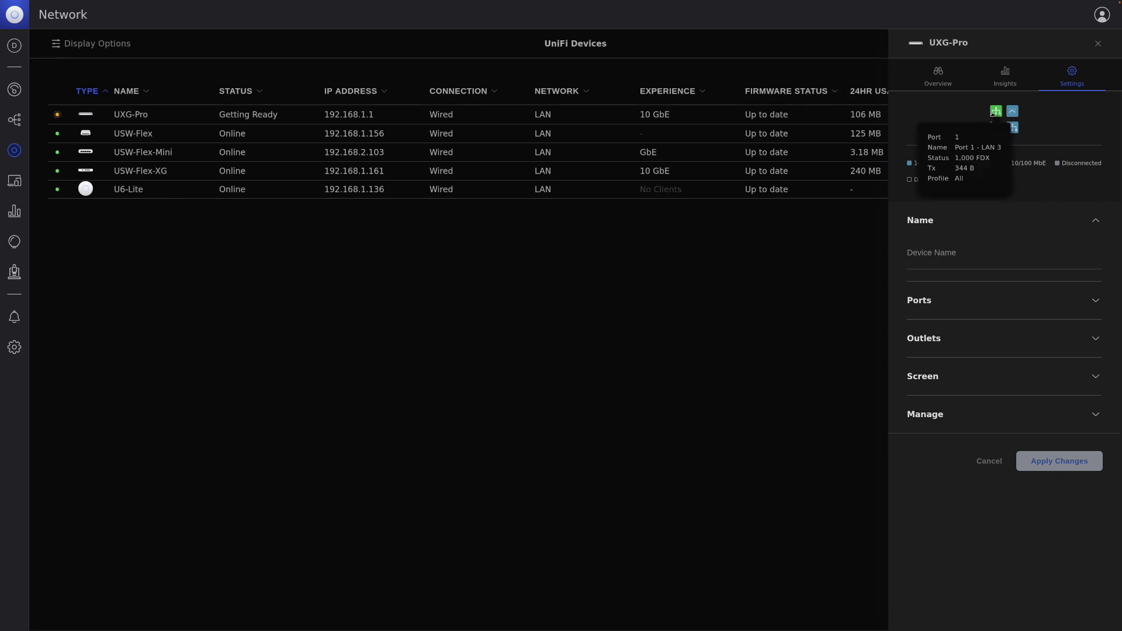